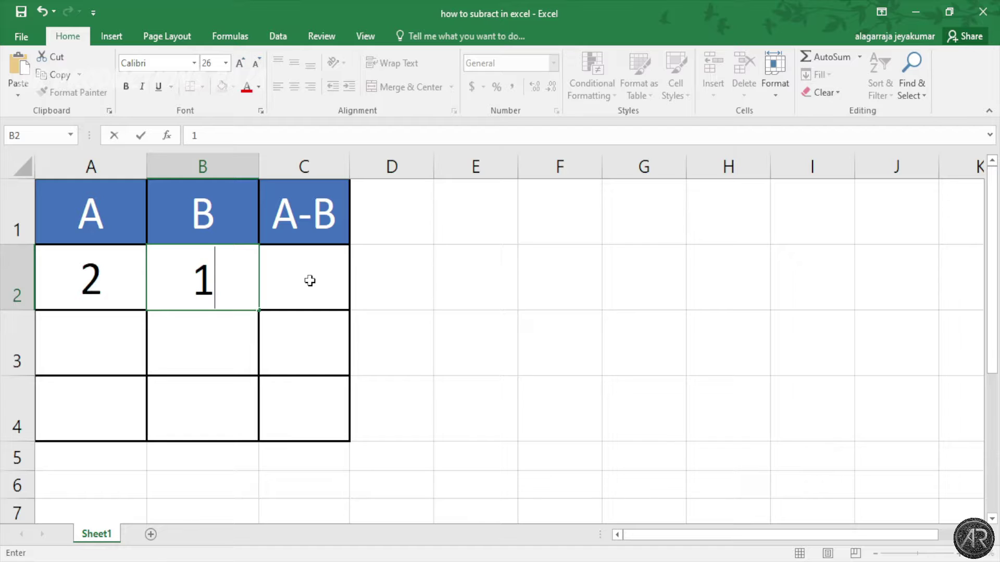
left_click(309, 280)
type("1")
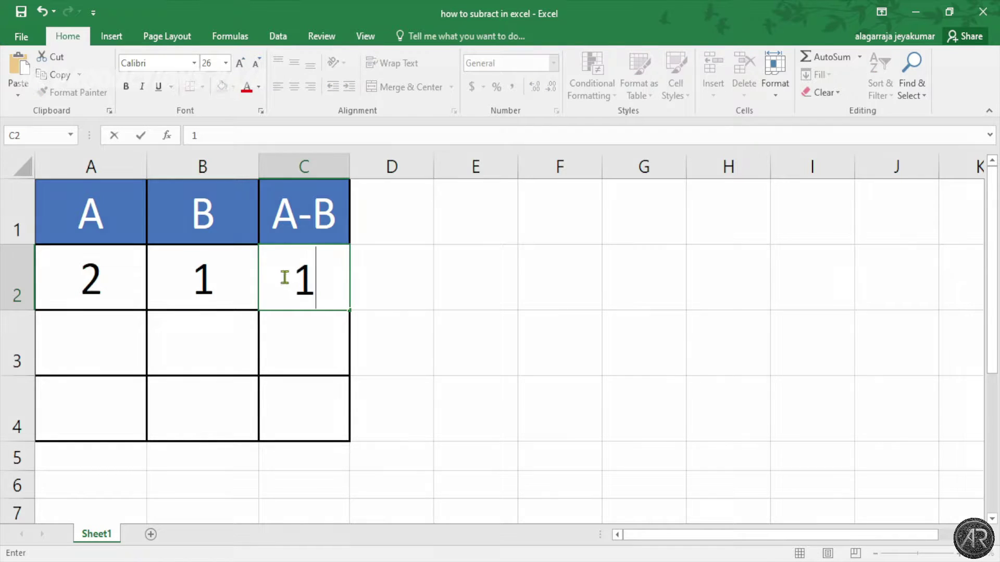
key("BackSpace")
- Clear the existing numbers from cells B2 and A2
left_click(216, 276)
key("BackSpace")
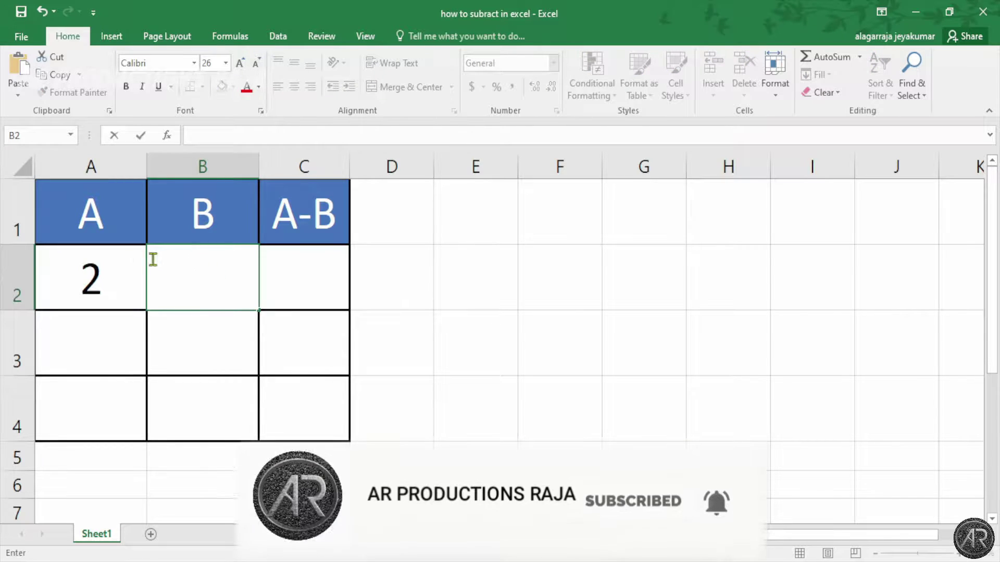
left_click(134, 261)
key("BackSpace")
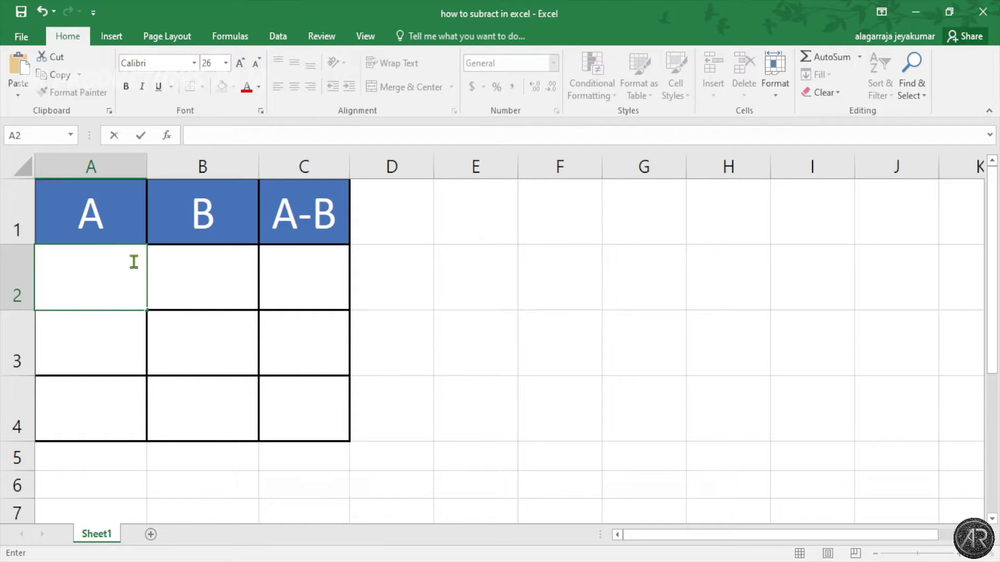
- Fill column A with the values 4, 78 and 76 in cells A2 to A4
type("4")
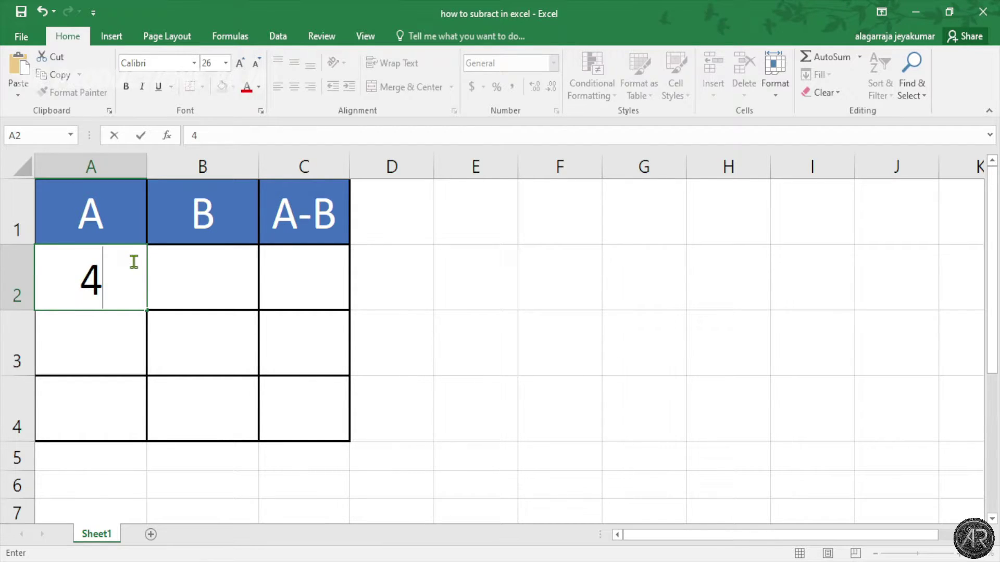
left_click(117, 332)
type("78")
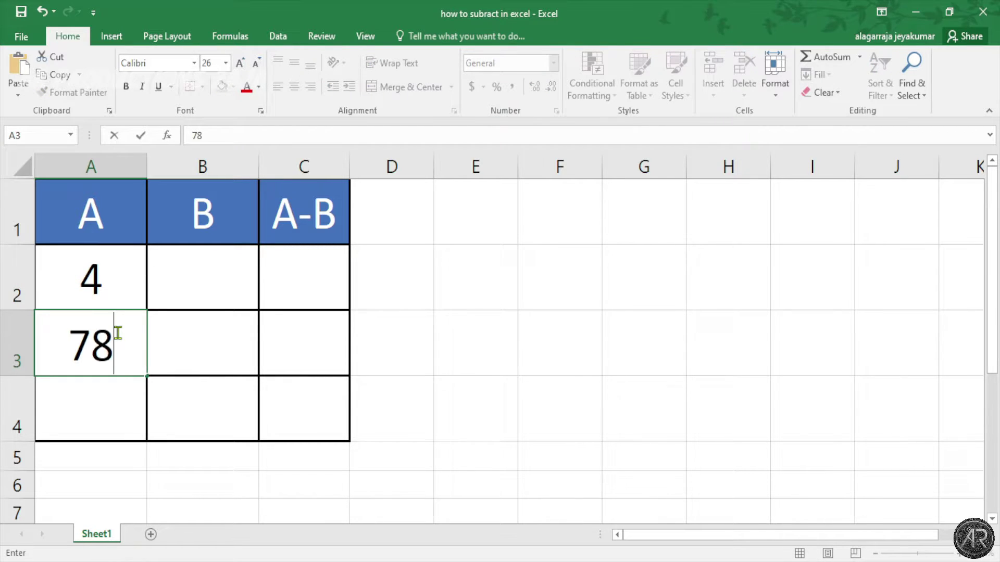
left_click(120, 400)
type("76")
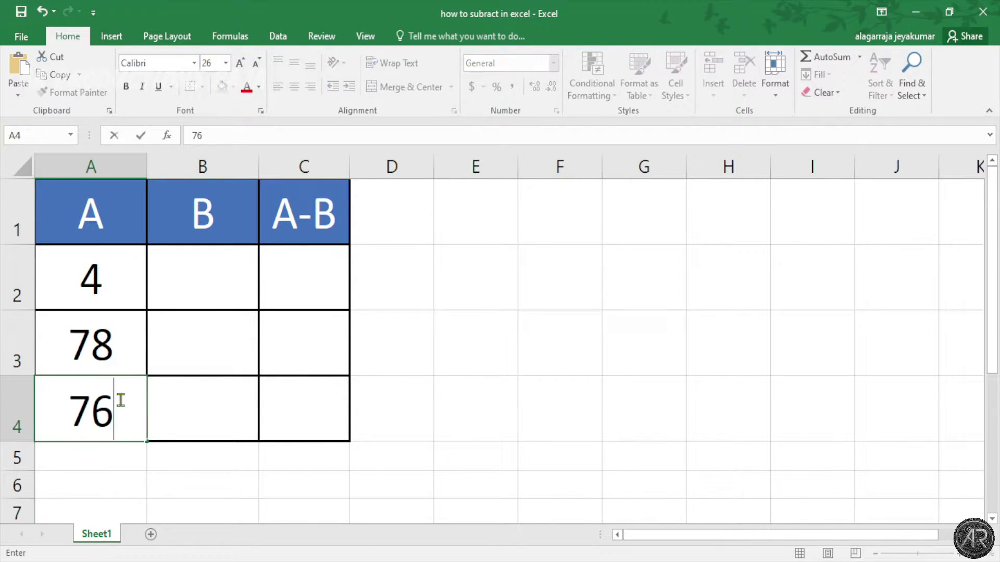
- Fill column B with the values 2, 54 and 56 in cells B2 to B4
left_click(224, 276)
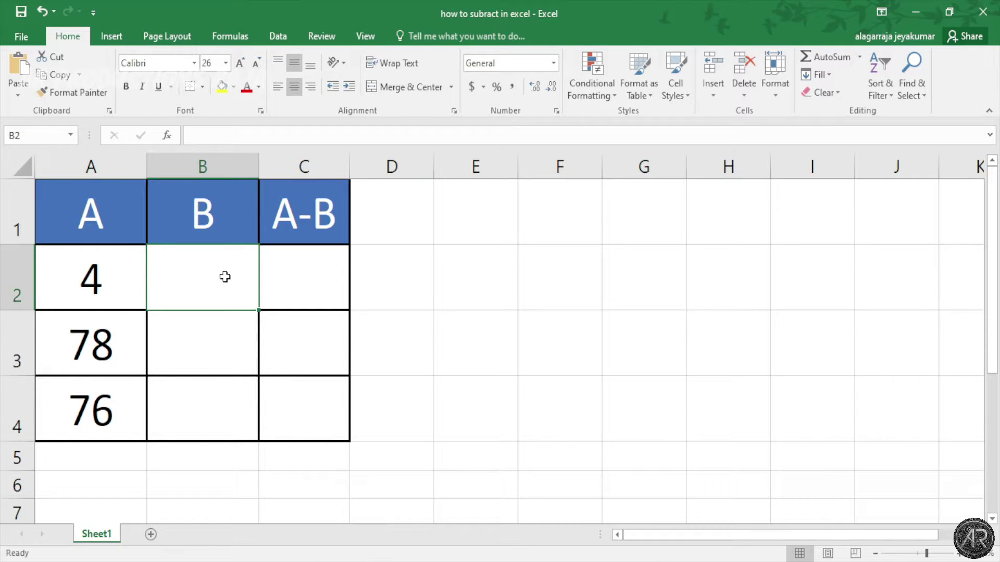
type("2")
left_click(207, 345)
type("5")
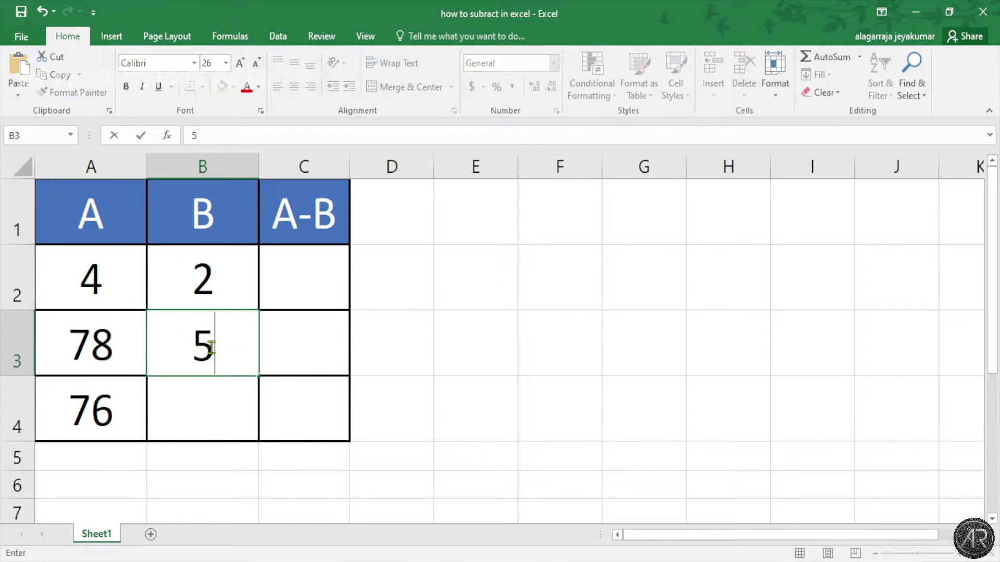
type("4")
left_click(221, 406)
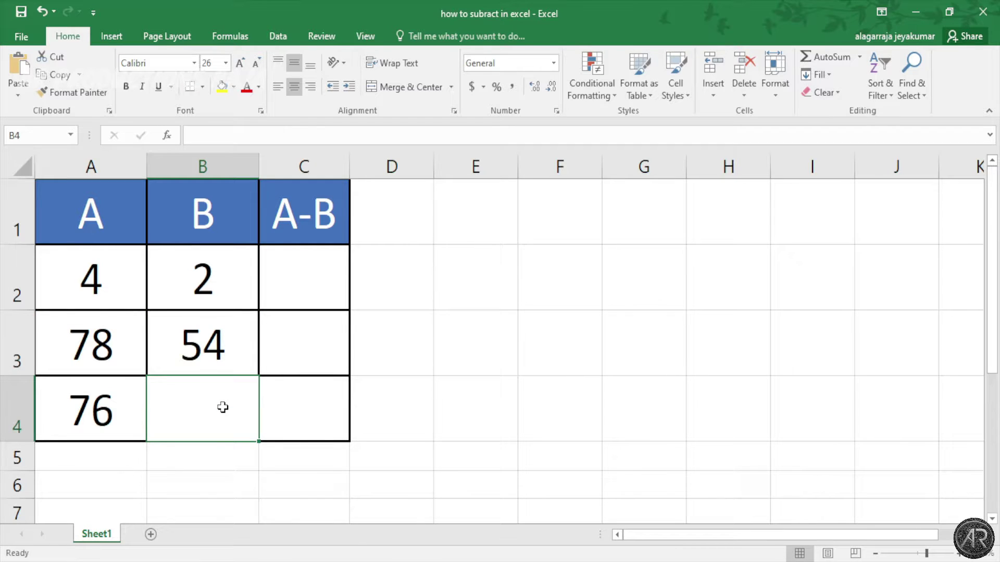
type("76")
key("BackSpace")
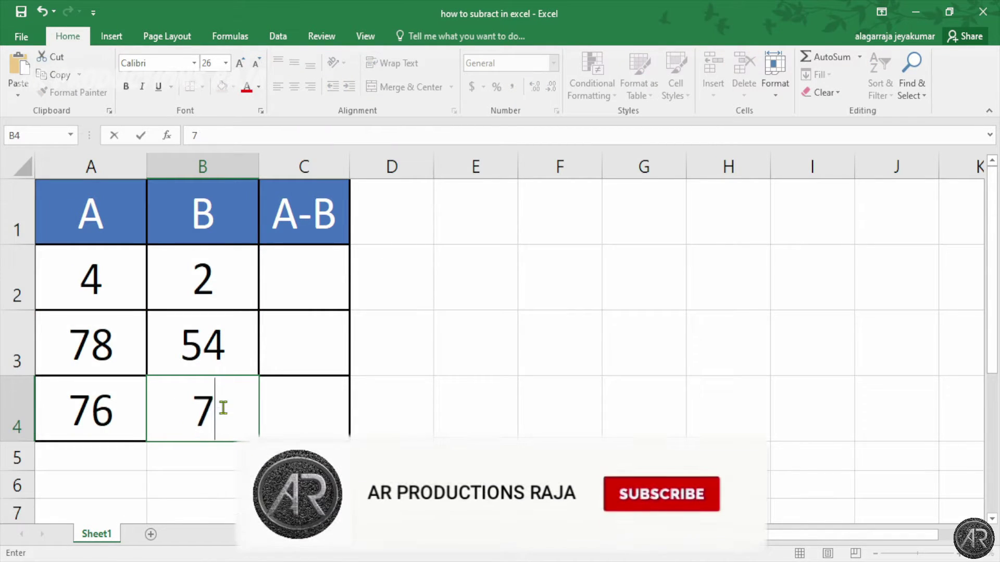
key("BackSpace")
type("56")
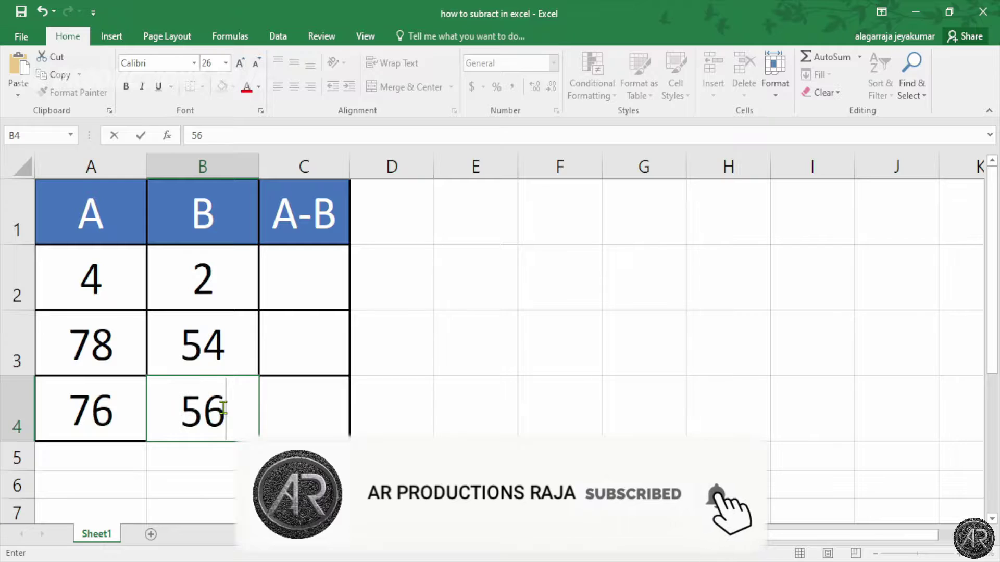
- Enter the subtraction formula =A2-B2 in cell C2 of the A-B column
left_click(316, 262)
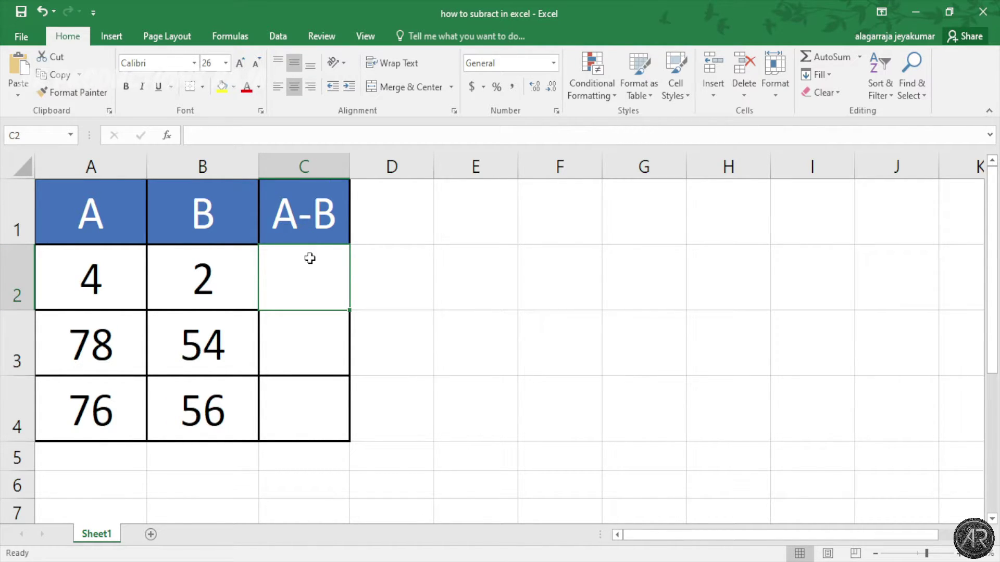
left_click(254, 136)
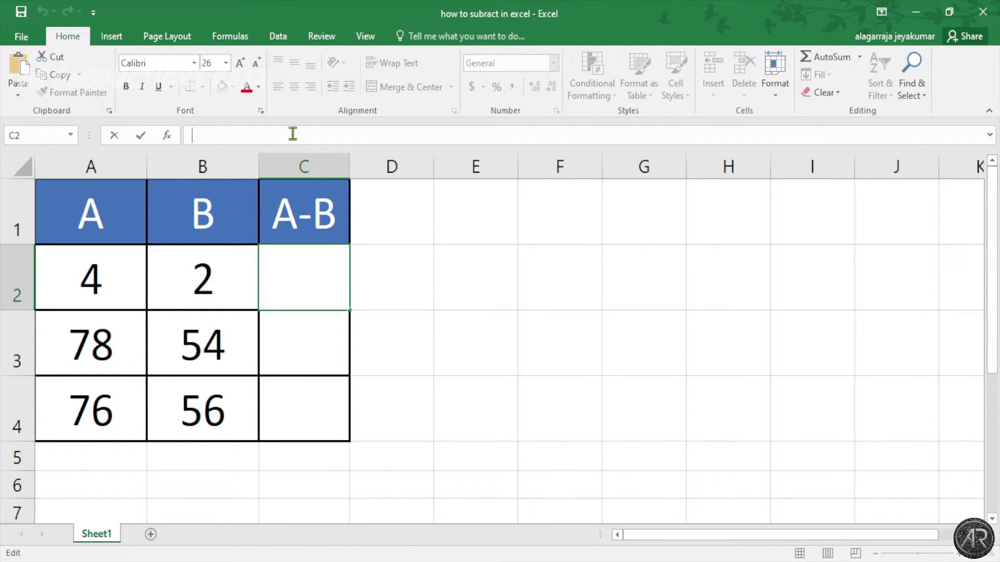
type("=")
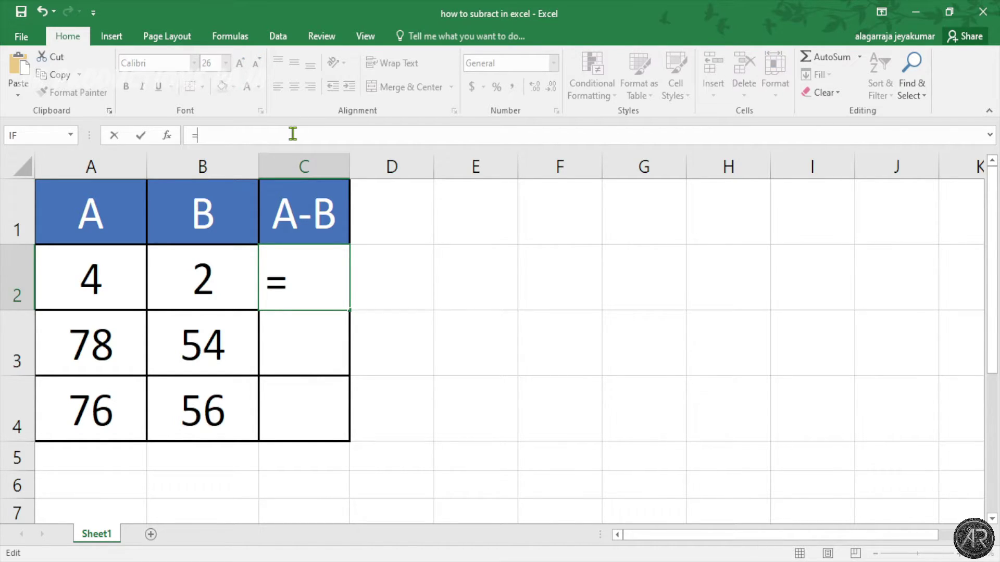
left_click(111, 280)
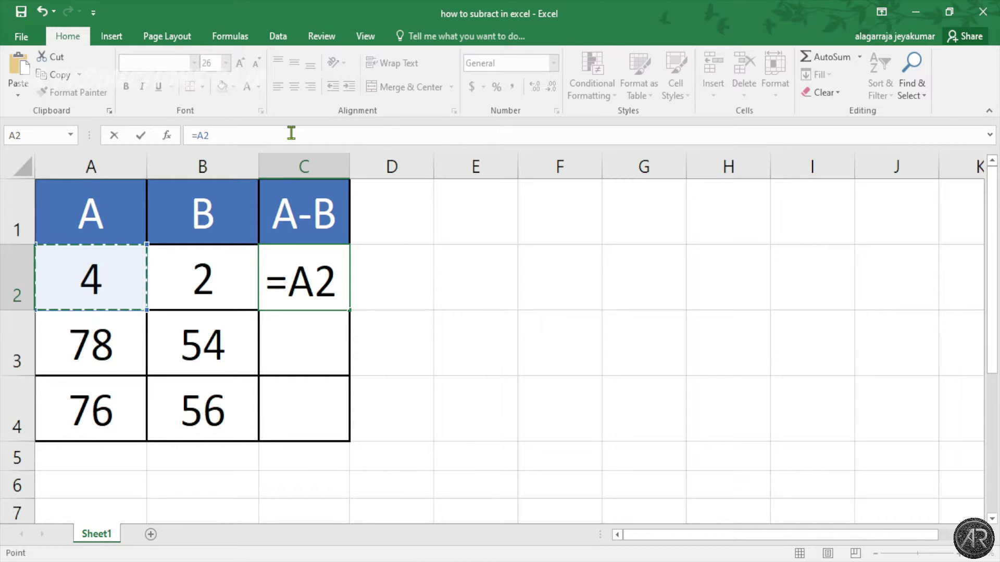
type("-")
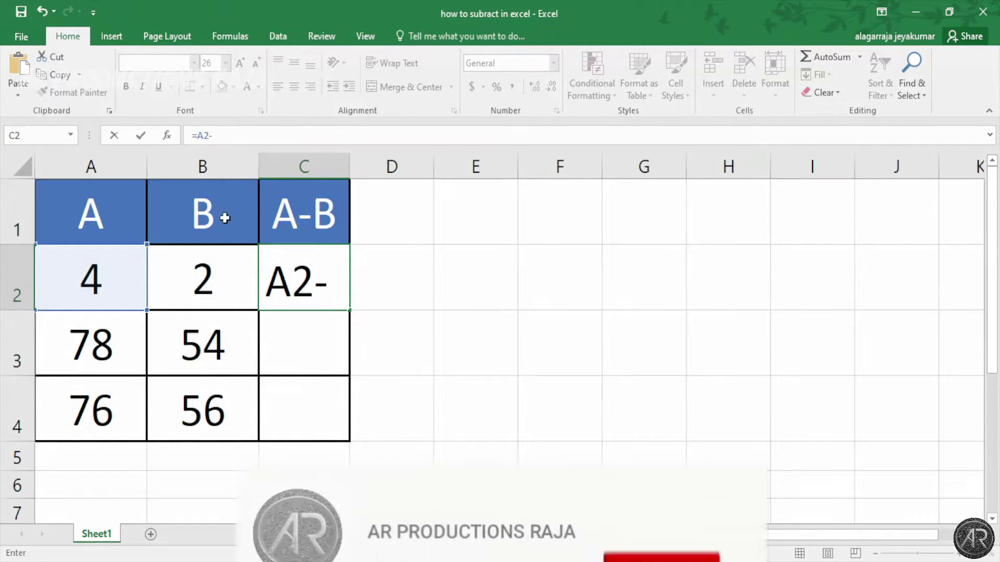
left_click(209, 284)
key("Return")
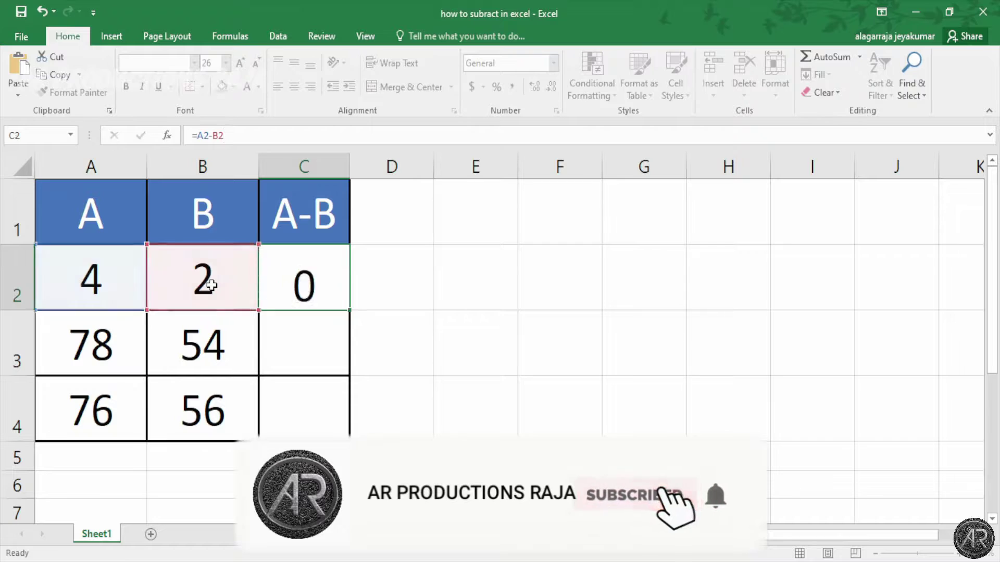
left_click(300, 300)
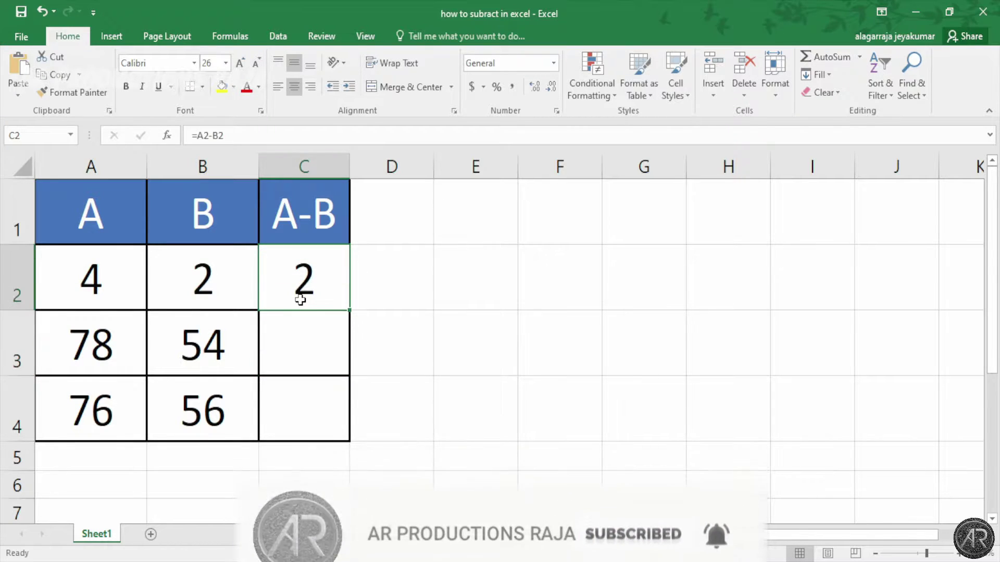
- Fill the subtraction formula from C2 down through C4
left_click(296, 351)
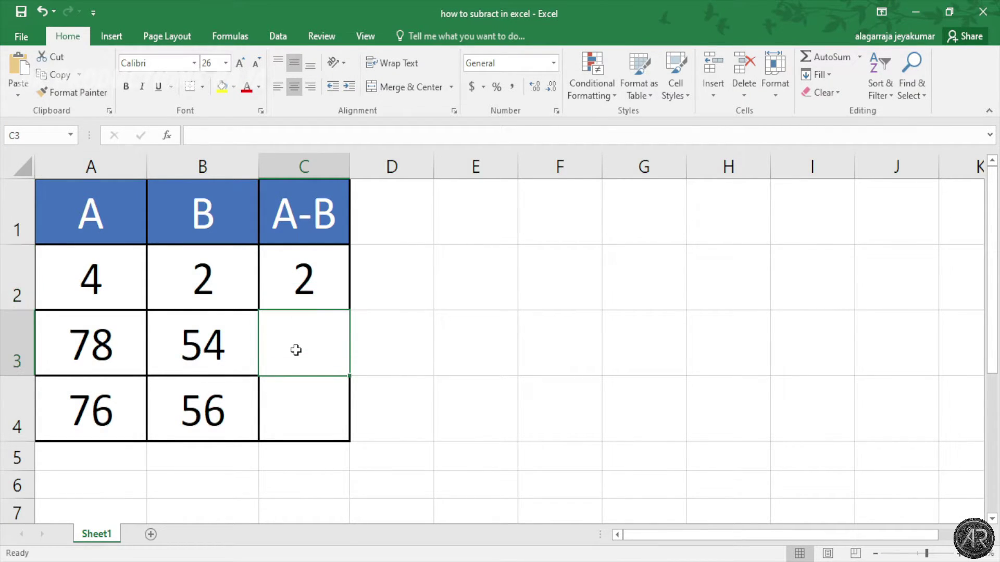
left_click(272, 136)
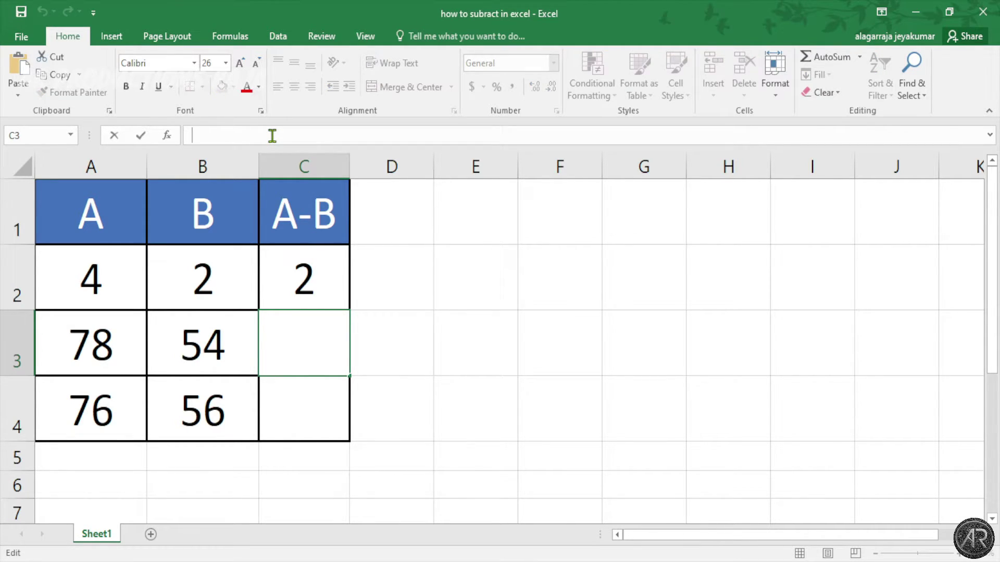
left_click(305, 268)
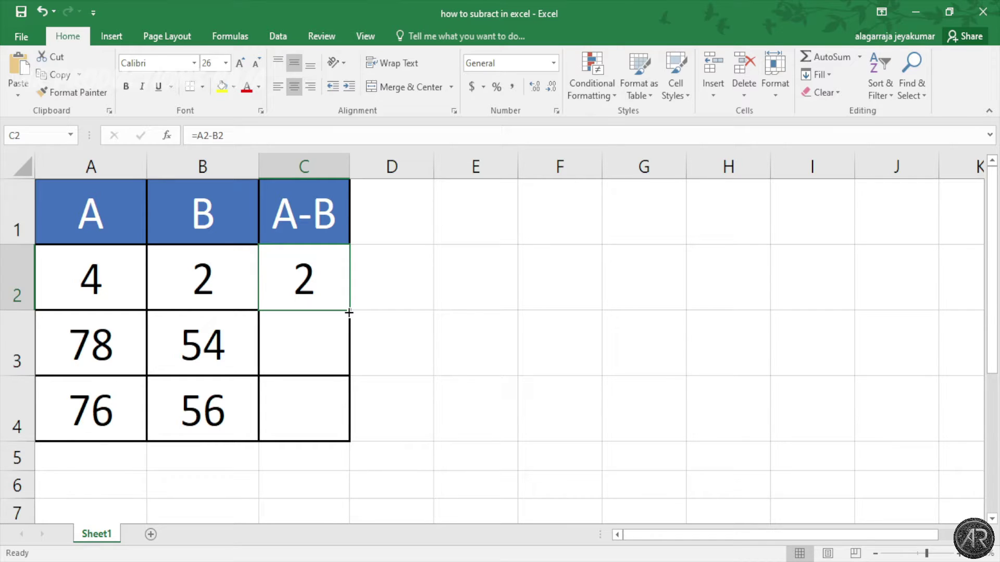
left_click_drag(349, 312, 340, 410)
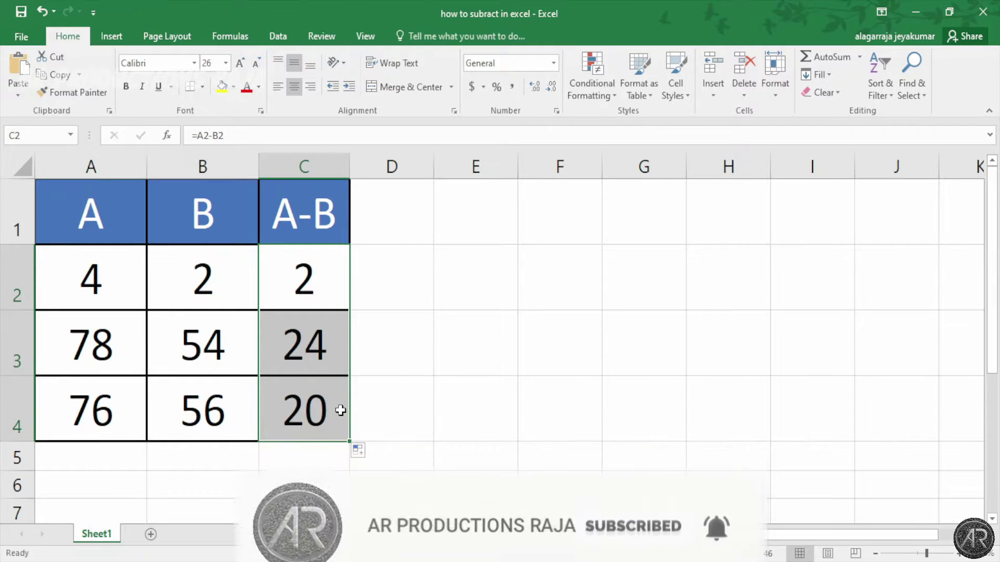
left_click(314, 268)
- Clear all the numbers in A2:B4, keeping the formulas in column C
left_click(112, 284)
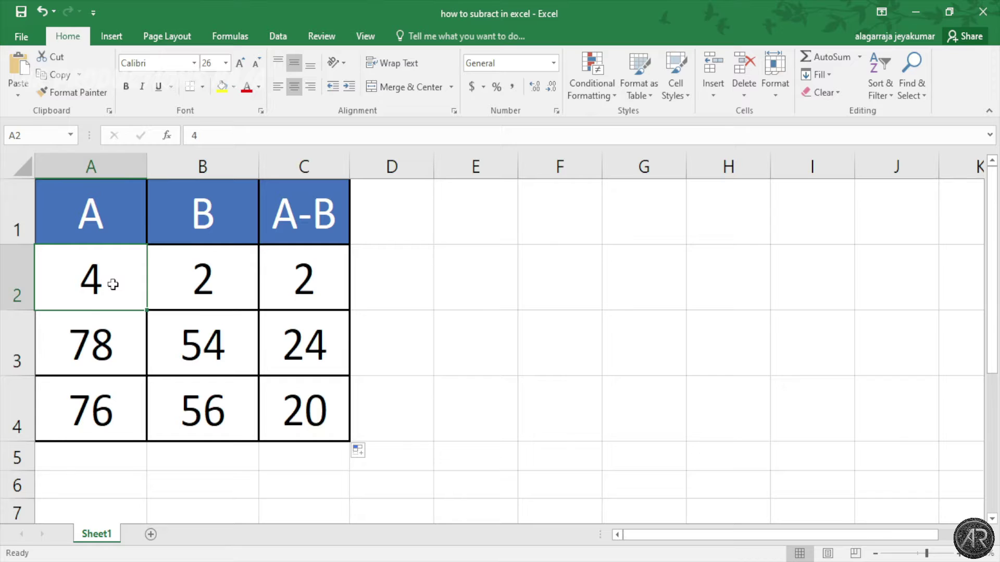
key("BackSpace")
left_click(192, 280)
key("BackSpace")
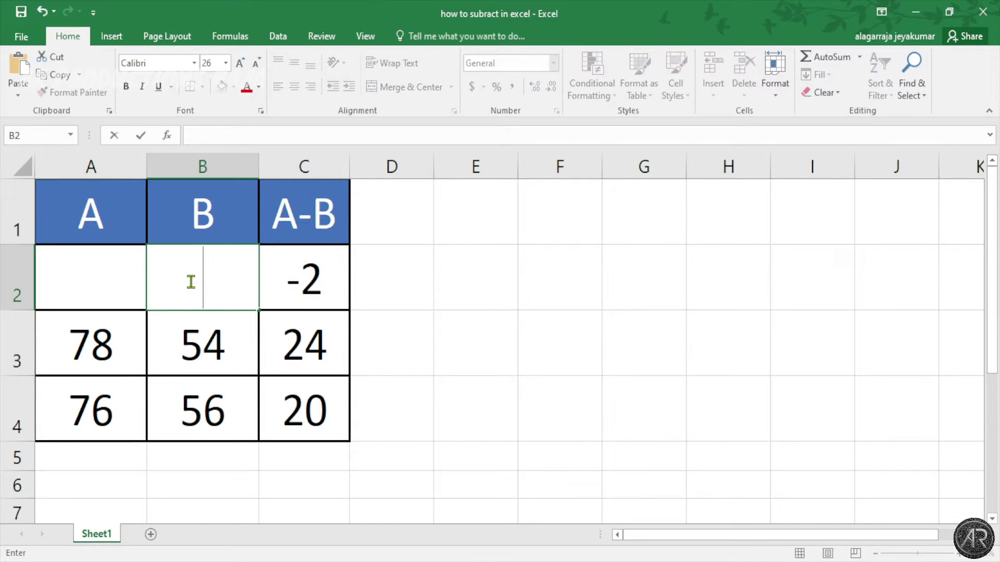
left_click(199, 339)
key("BackSpace")
left_click(222, 391)
key("BackSpace")
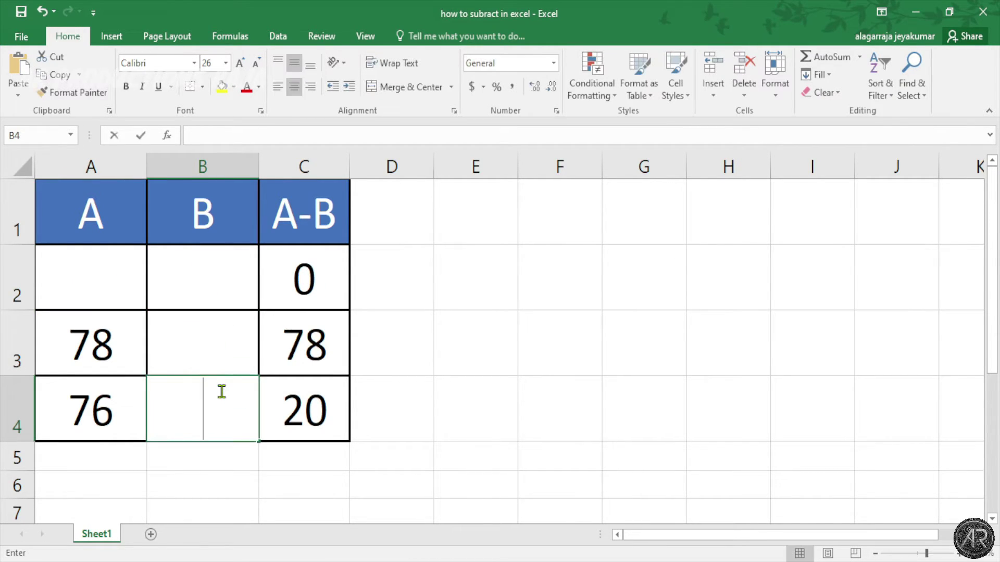
left_click_drag(130, 348, 120, 408)
key("BackSpace")
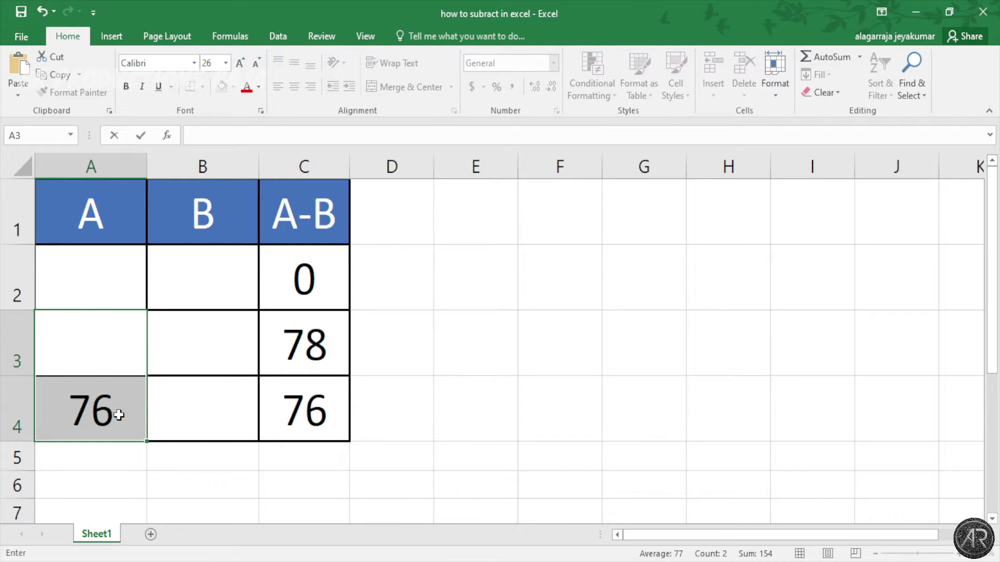
key("Return")
key("BackSpace")
- Enter 45 in cell A2 and 43 in cell B2 as new test values
left_click(123, 282)
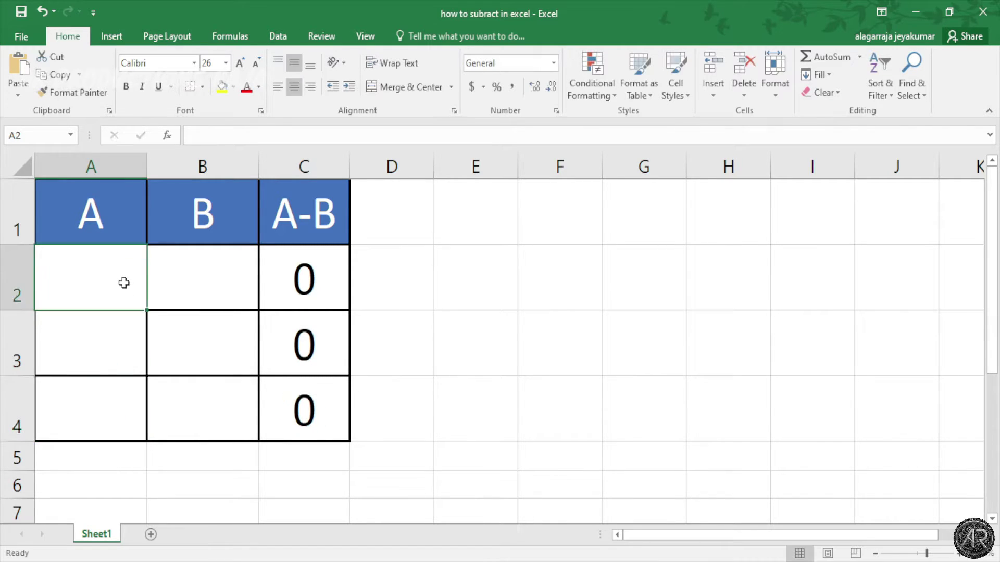
key("BackSpace")
type("4543")
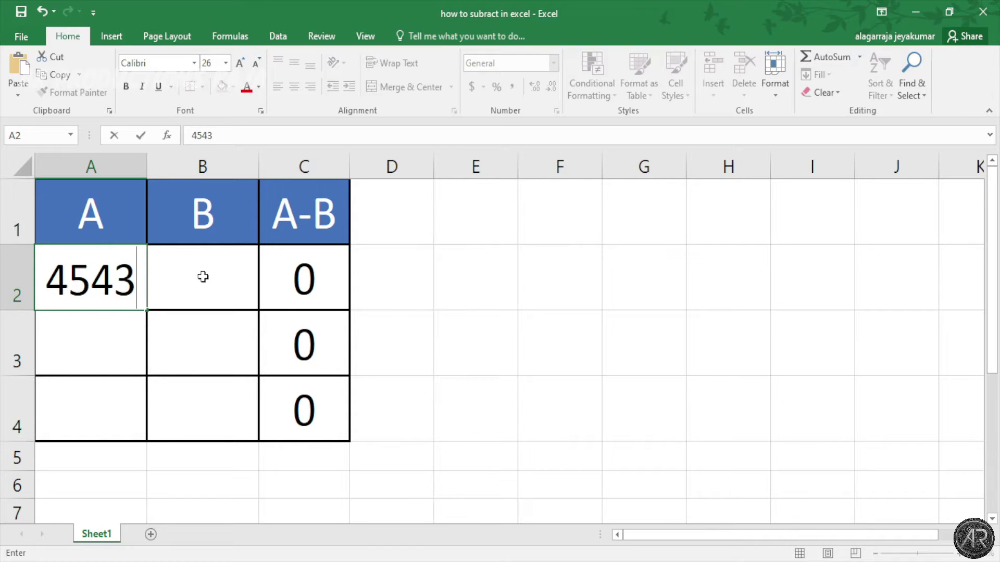
key("BackSpace")
key("BackSpace")
left_click(203, 276)
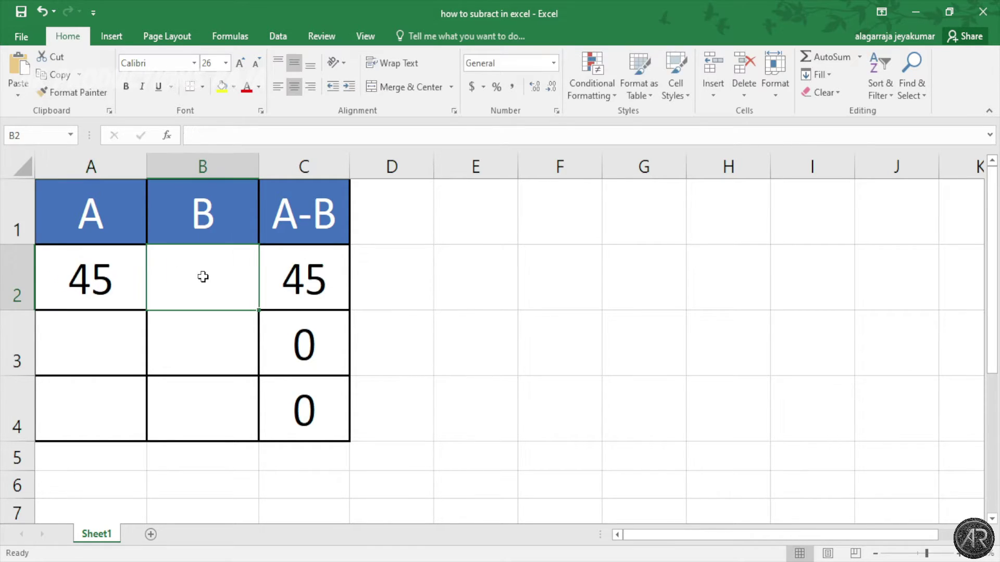
type("43")
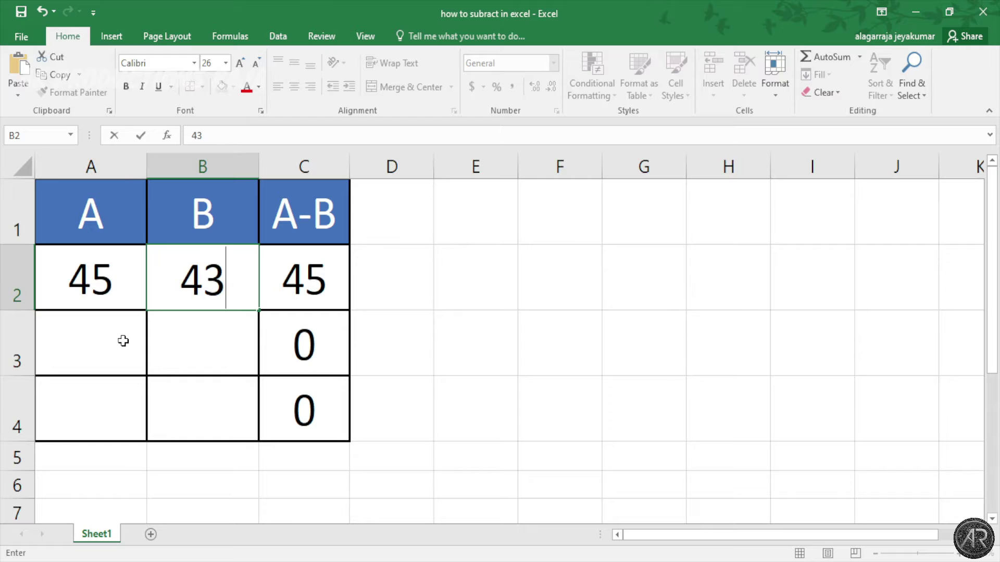
type("12")
key("BackSpace")
key("BackSpace")
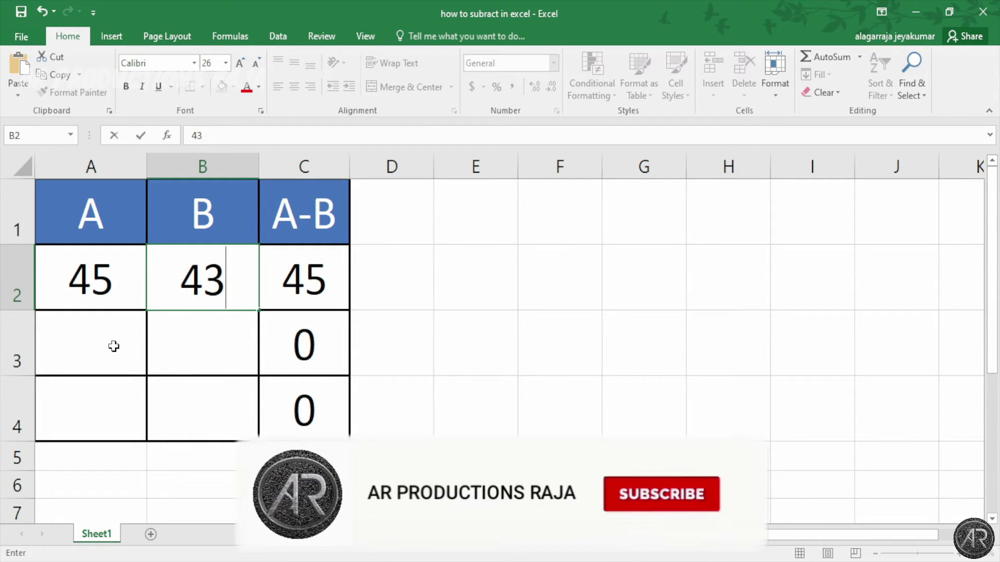
- Enter 22 in cell A3 and 19 in cell B3
left_click(114, 347)
type("22")
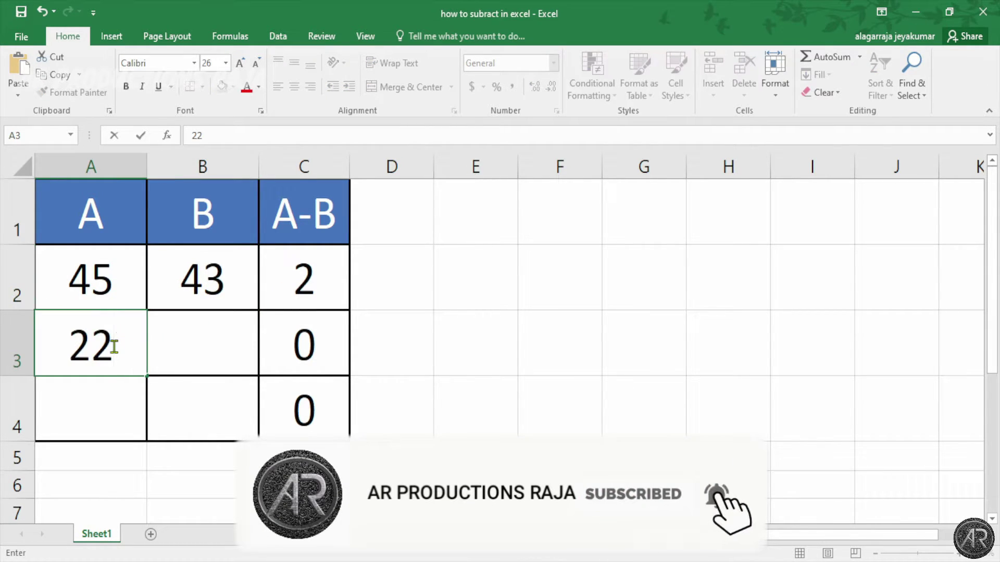
left_click(215, 339)
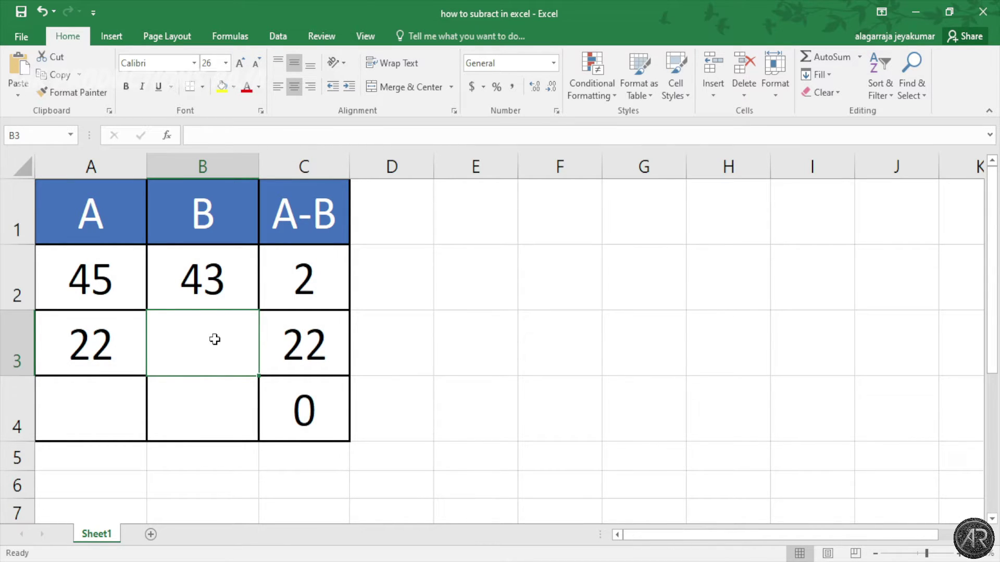
type("19")
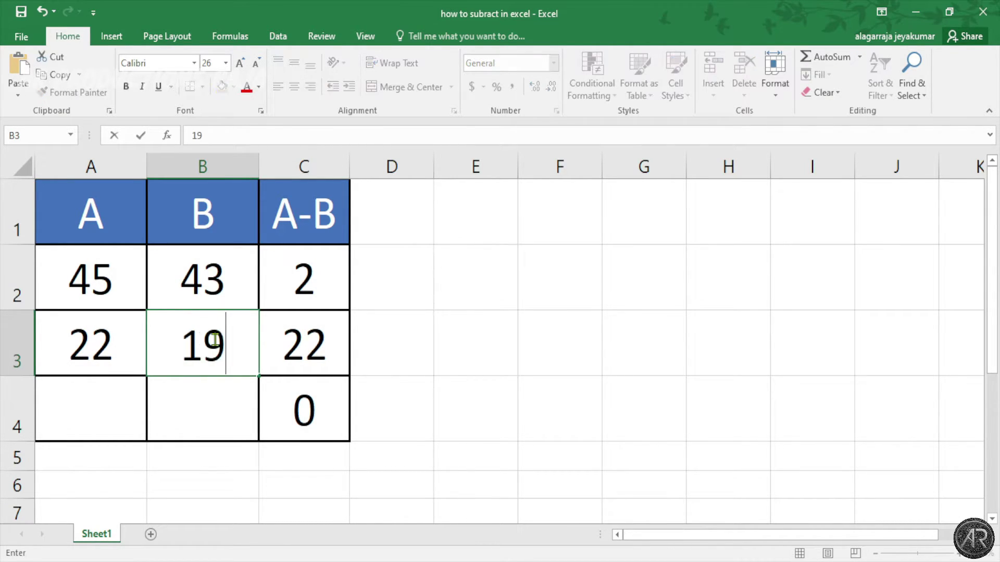
left_click(87, 412)
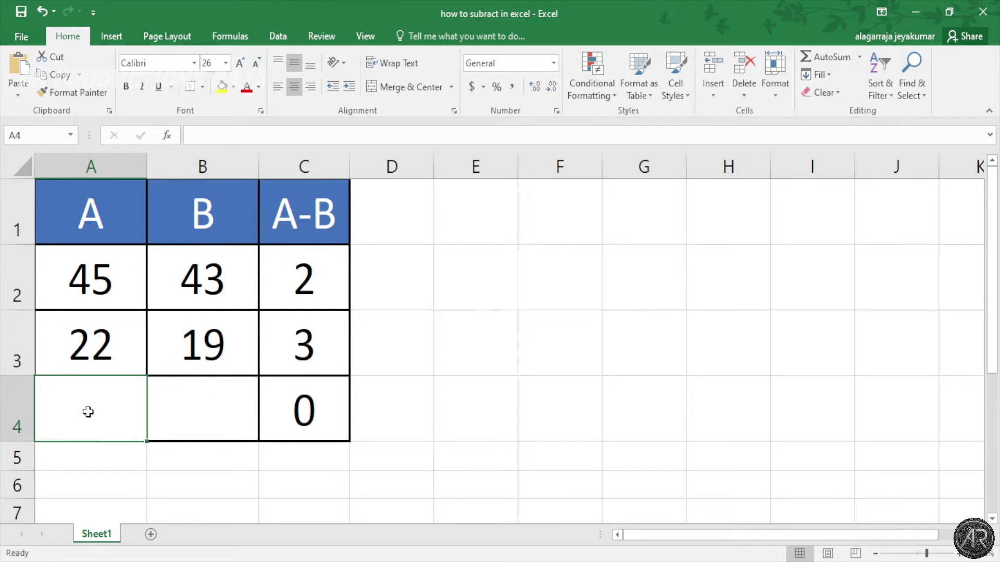
- Enter 100 in cell A4 and 5 in cell B4
type("100")
left_click(189, 425)
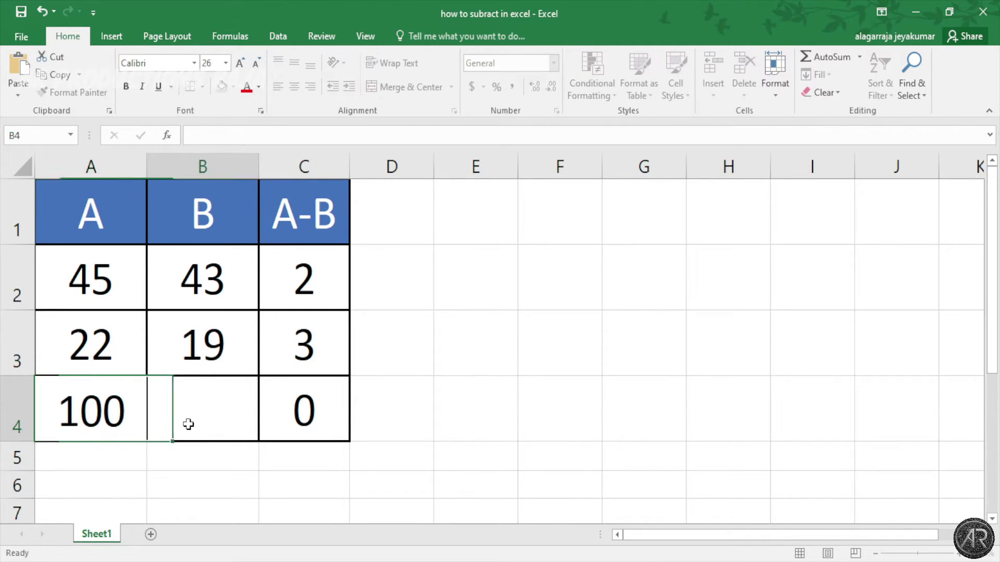
type("5")
left_click(188, 424)
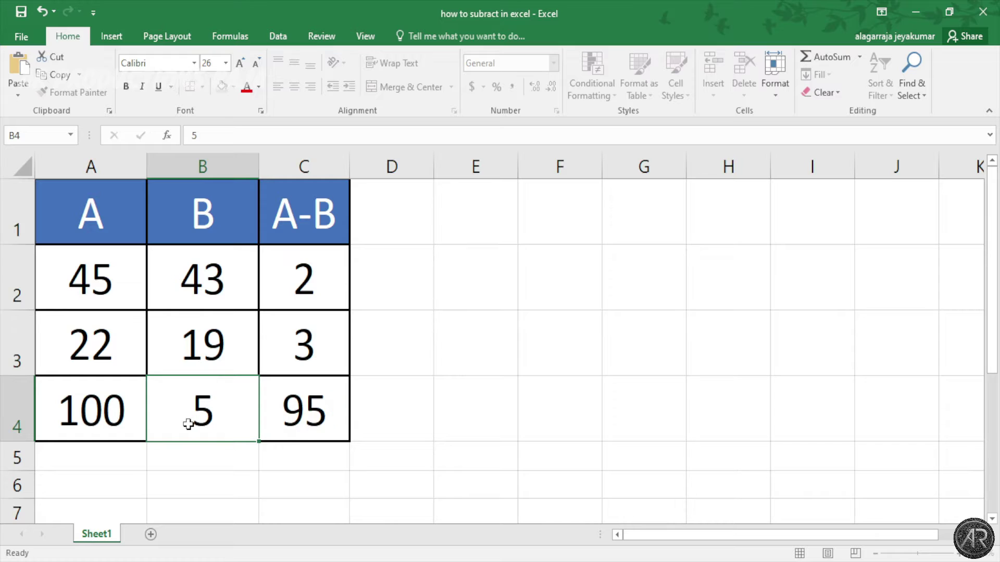
key("F12")
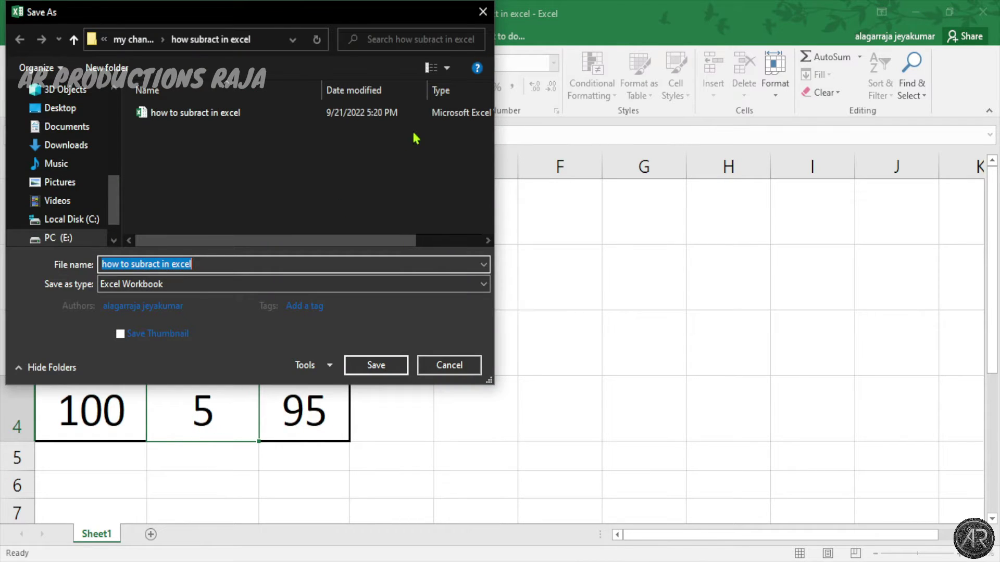
left_click(482, 11)
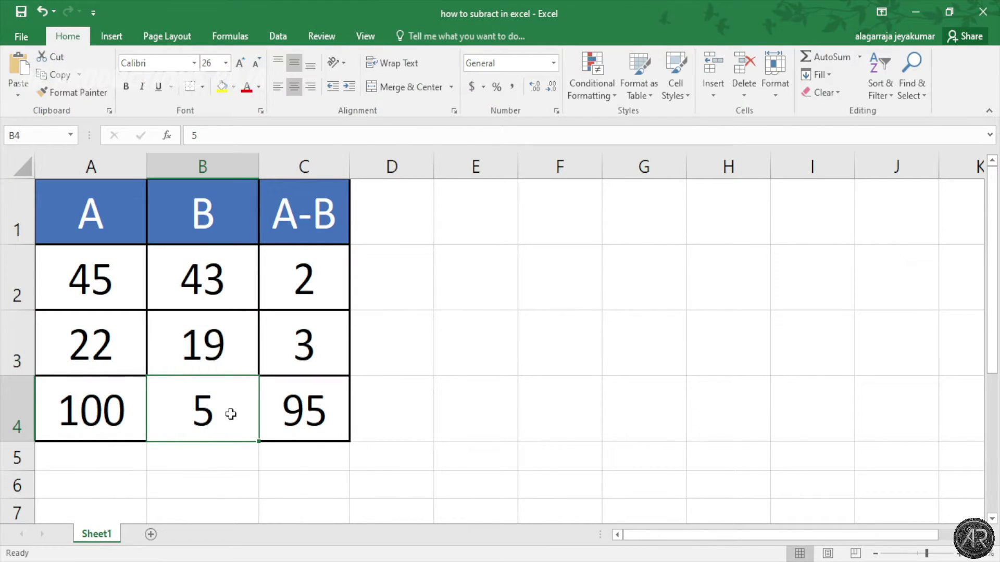
- Change the value in cell B4 to 50
type("0")
key("BackSpace")
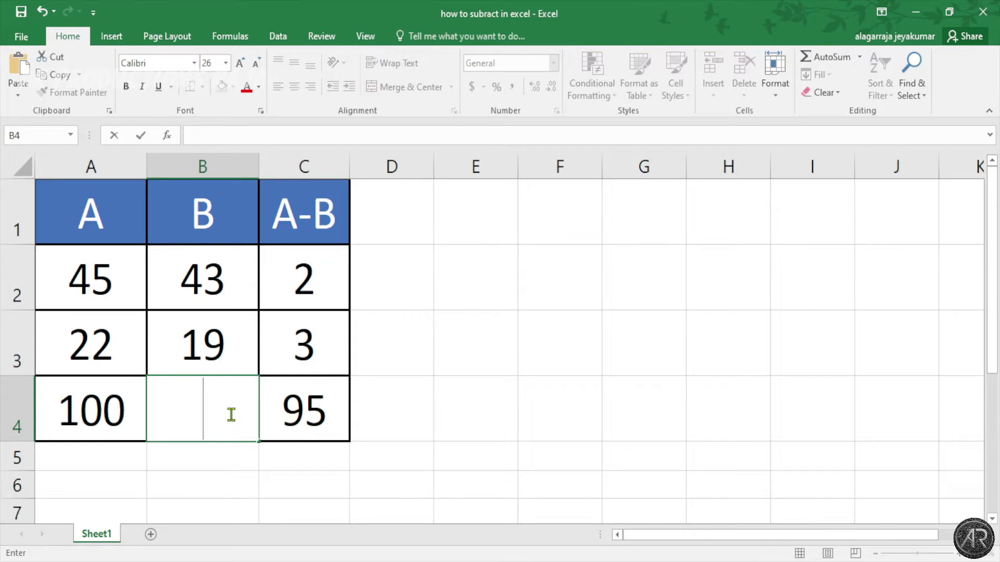
type("50")
key("Return")
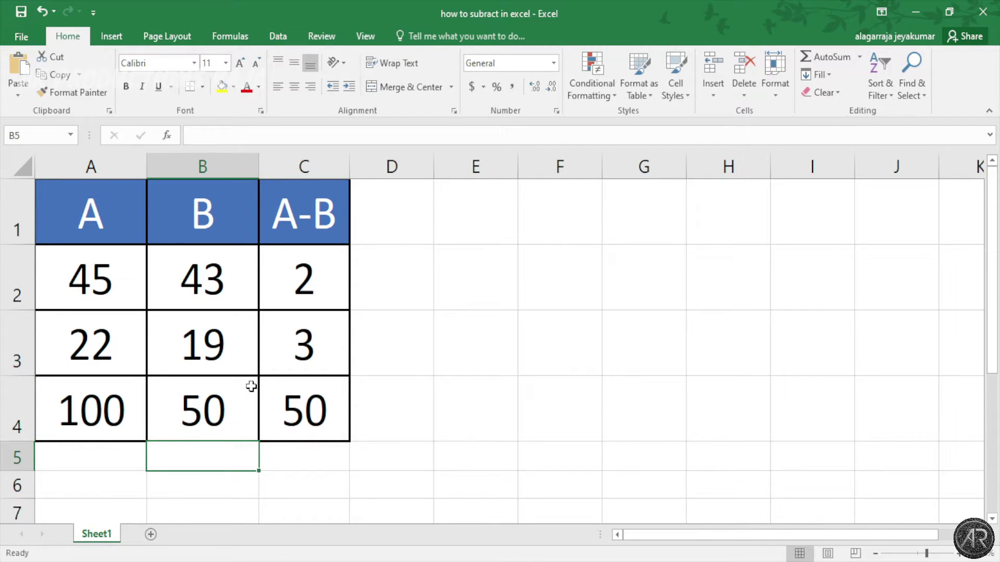
left_click(386, 250)
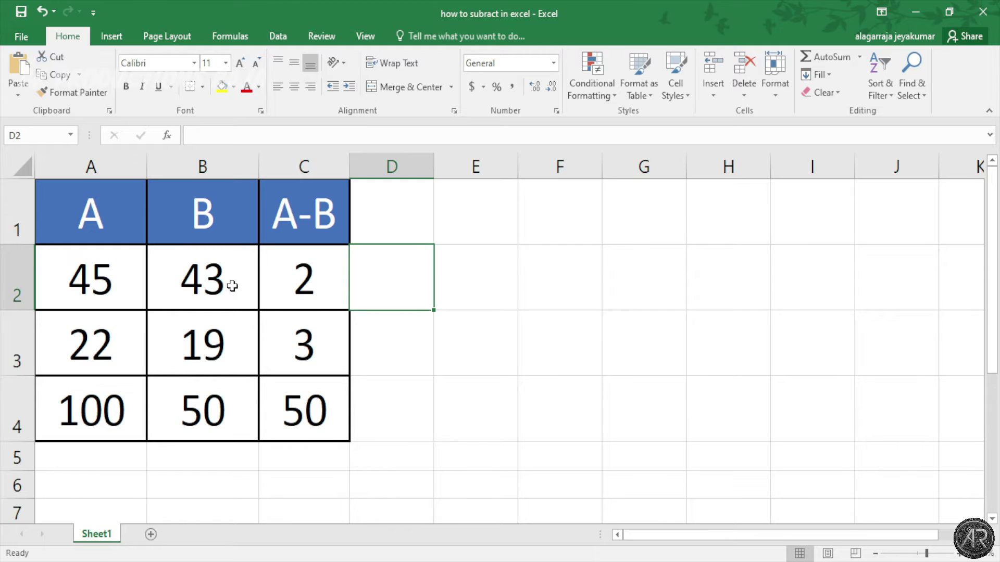
- Switch to the blank Book1 workbook and enlarge its sheet display
mouse_move(414, 560)
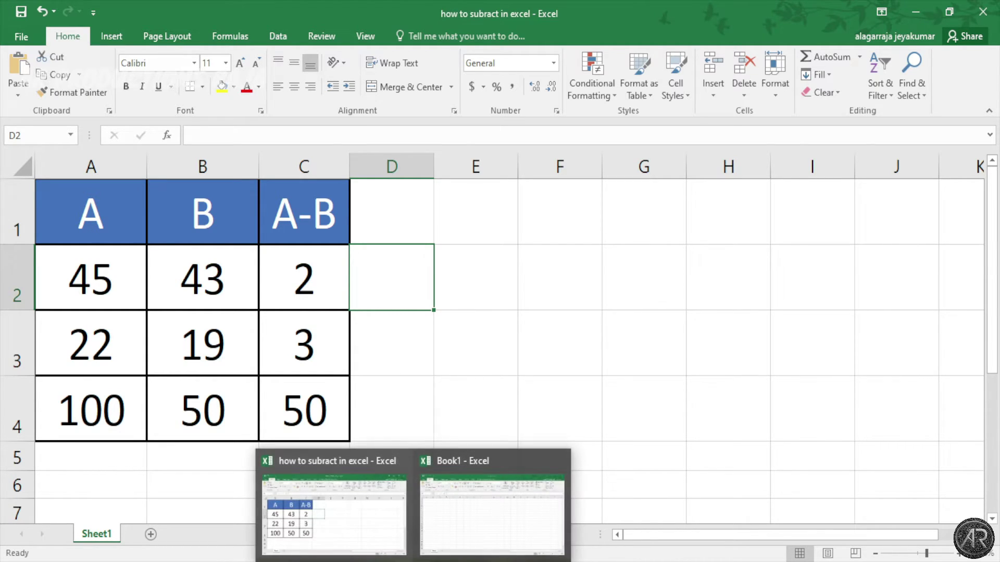
left_click(485, 508)
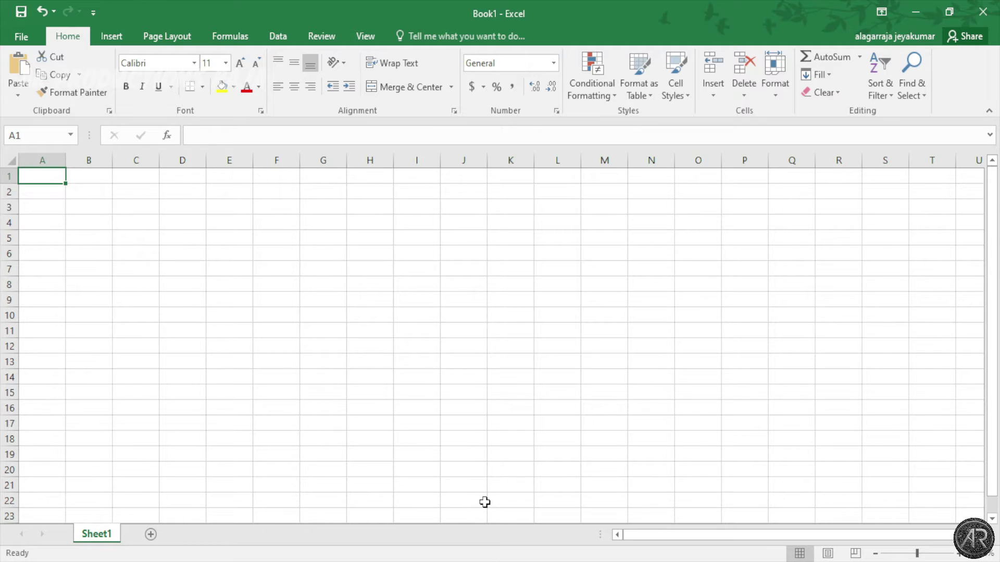
left_click(958, 555)
left_click(958, 556)
left_click(959, 555)
left_click(959, 555)
left_click(959, 555)
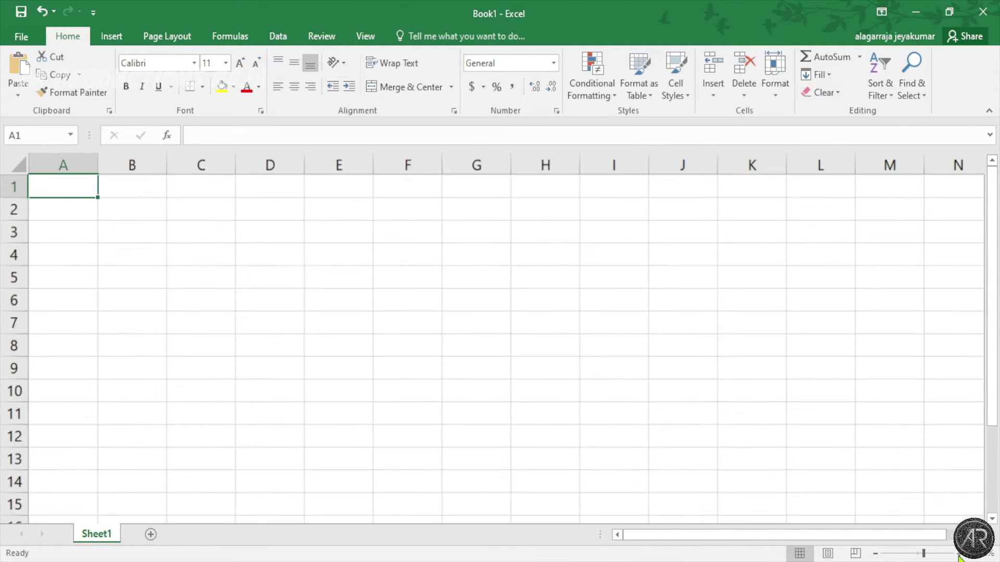
left_click(959, 555)
left_click(959, 555)
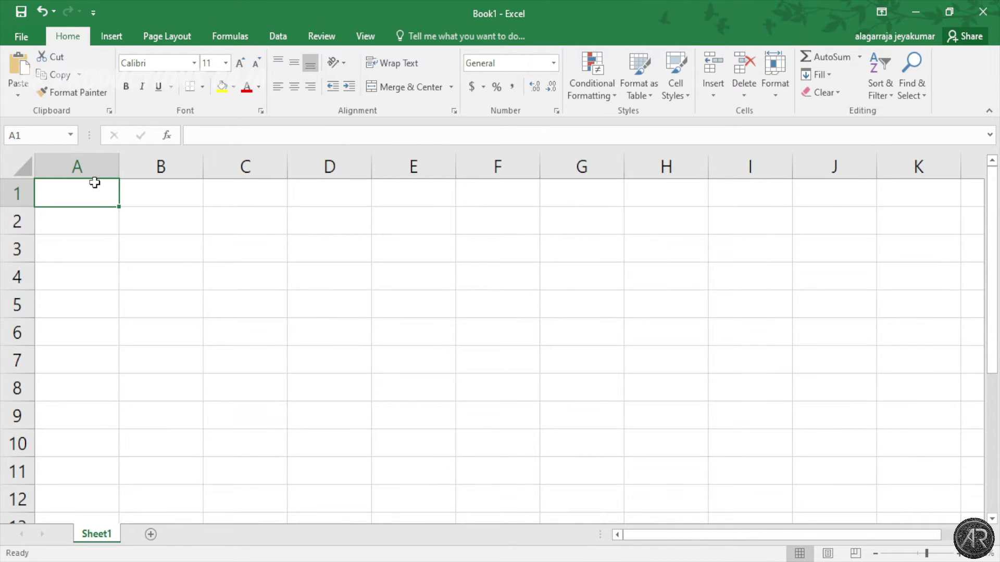
- Enter the numbers 12, 34, 345, 234 and 84212 in cells A1 through A5
type("12")
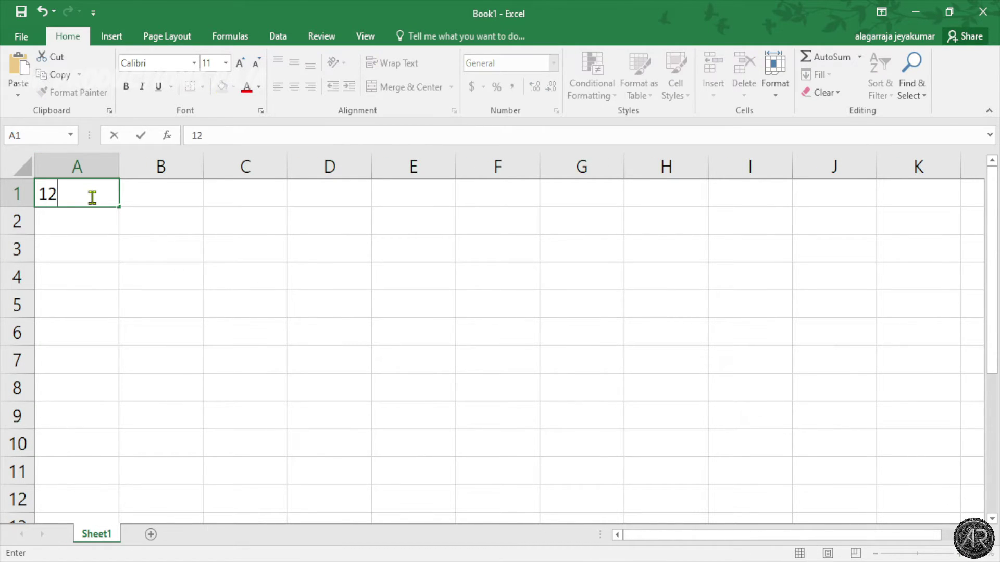
left_click(90, 229)
type("34")
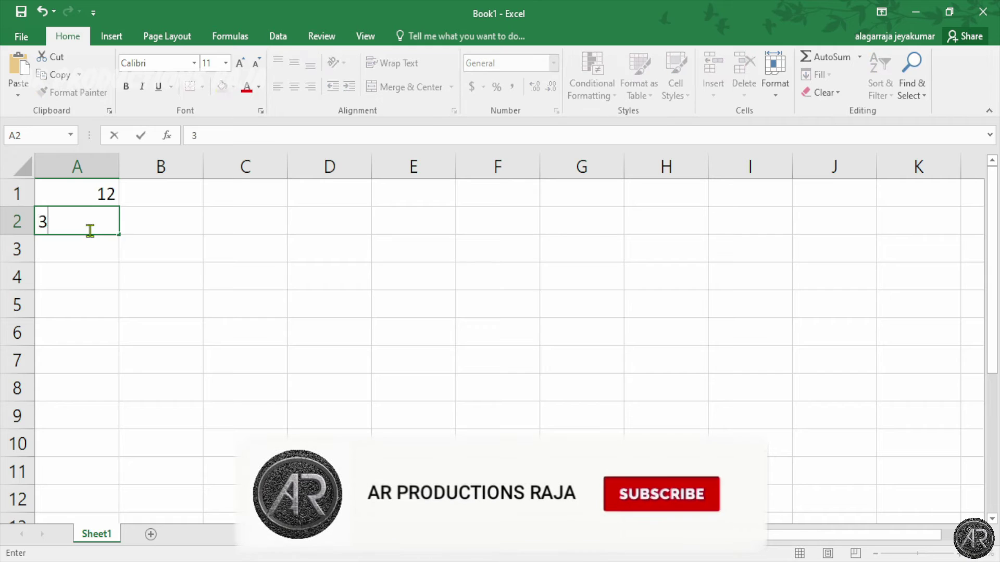
left_click(86, 251)
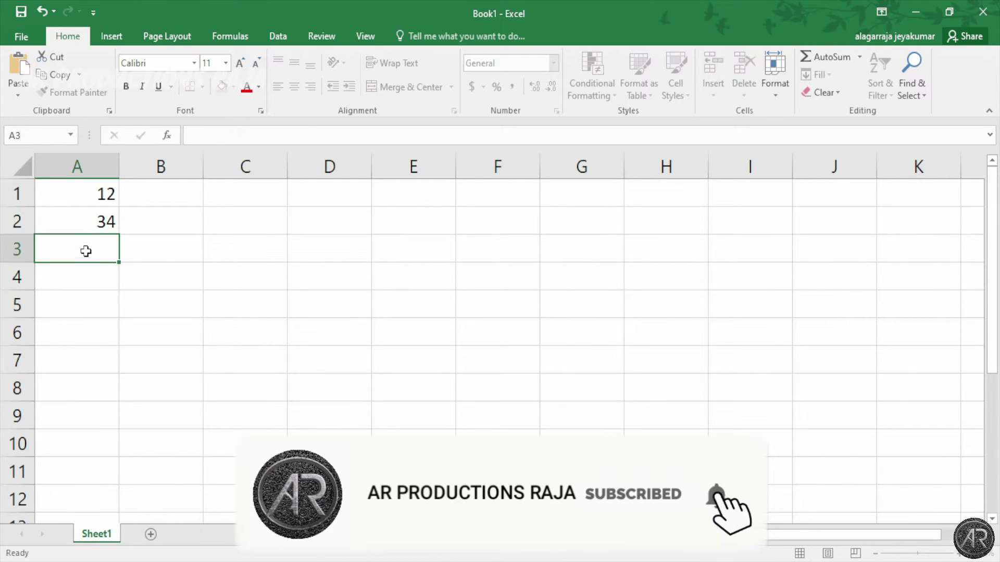
type("345")
left_click(92, 277)
type("234")
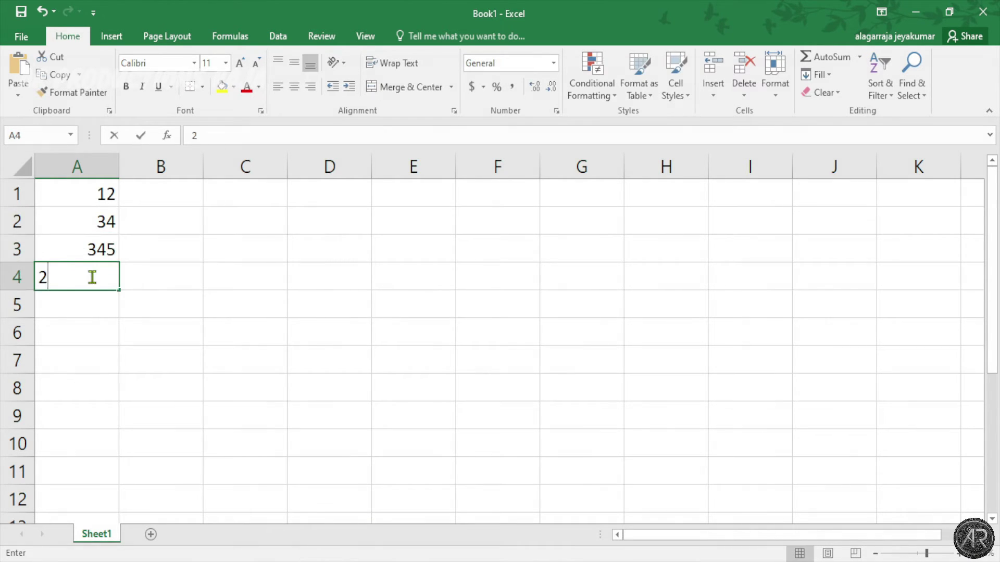
left_click(94, 299)
type("8")
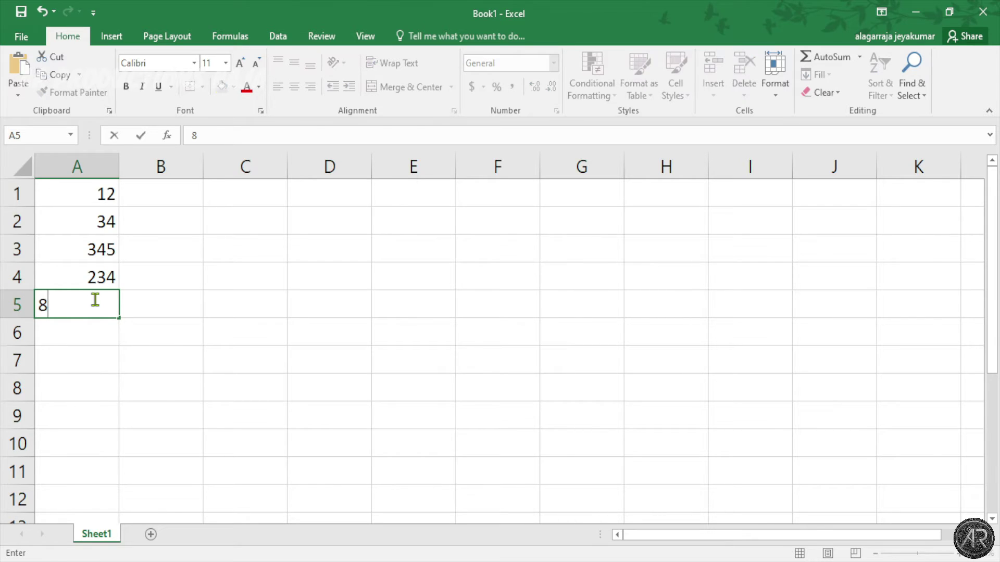
type("4212")
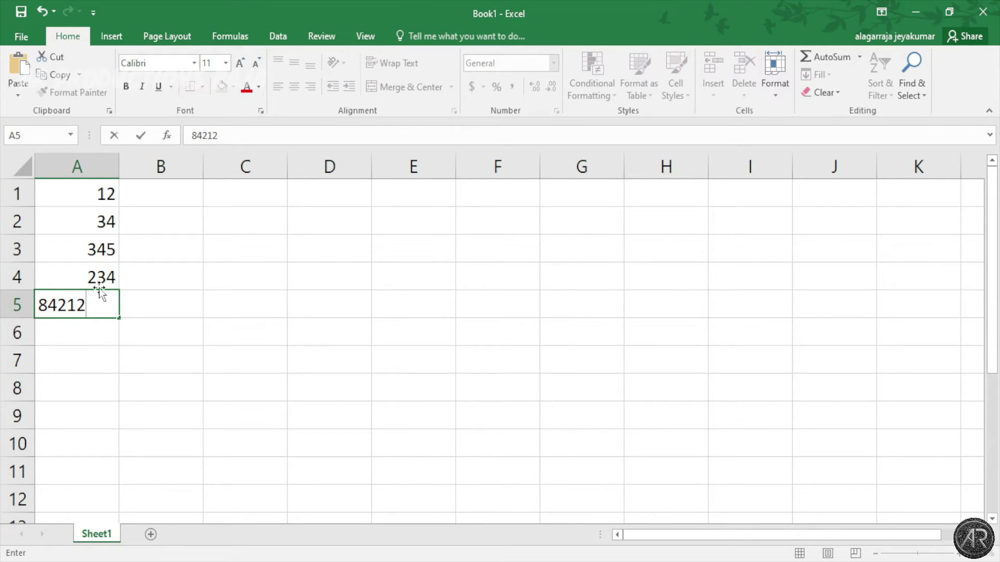
- Enter the numbers 234, 45, 6, 67 and 567 in cells B1 through B5
left_click(158, 194)
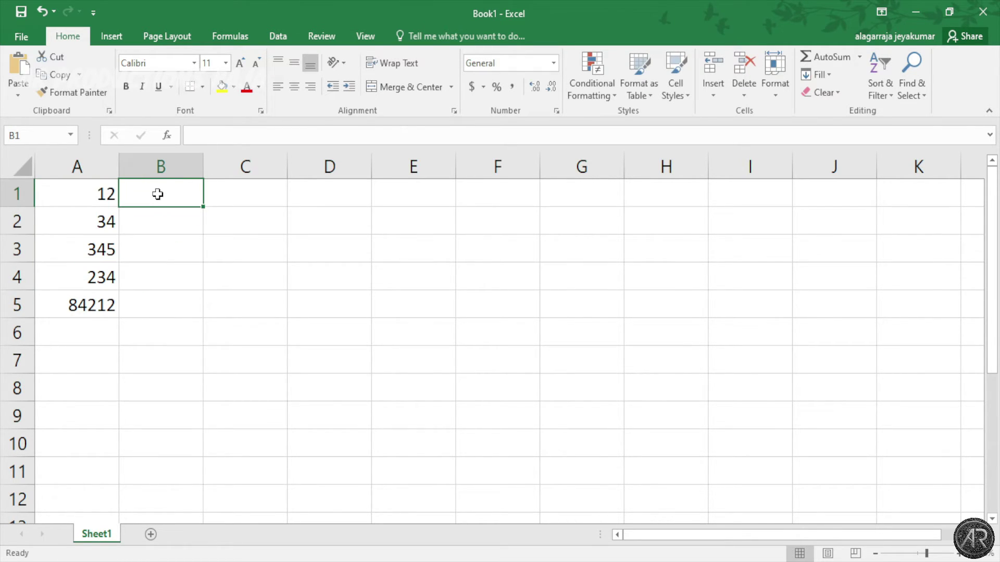
type("234")
left_click(158, 220)
type("45")
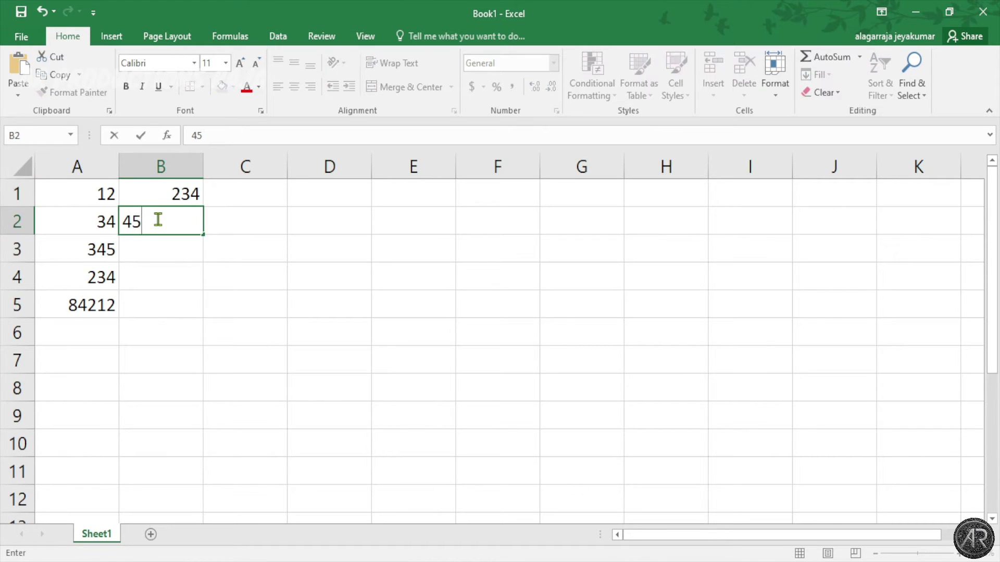
left_click(160, 249)
type("6")
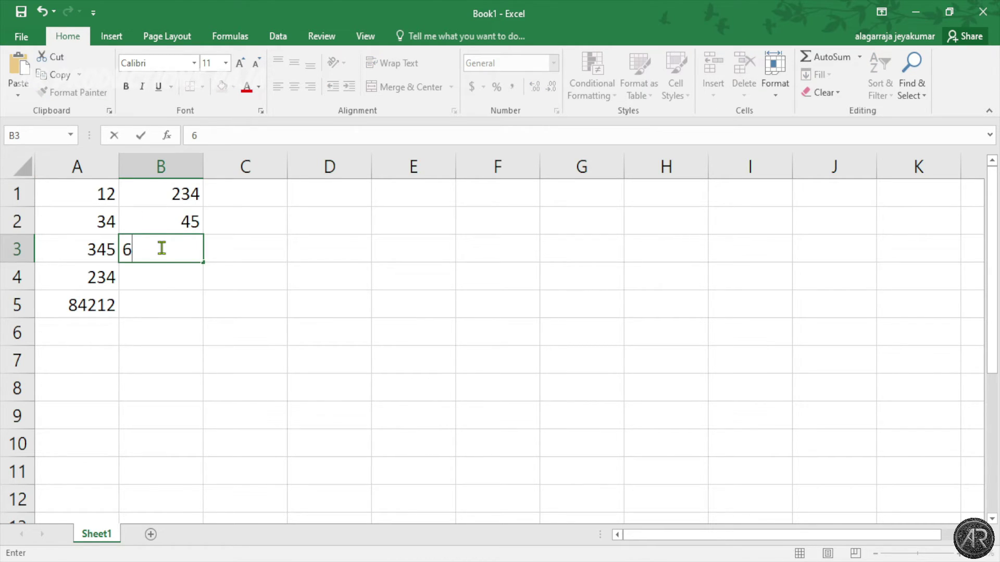
left_click(170, 276)
type("67")
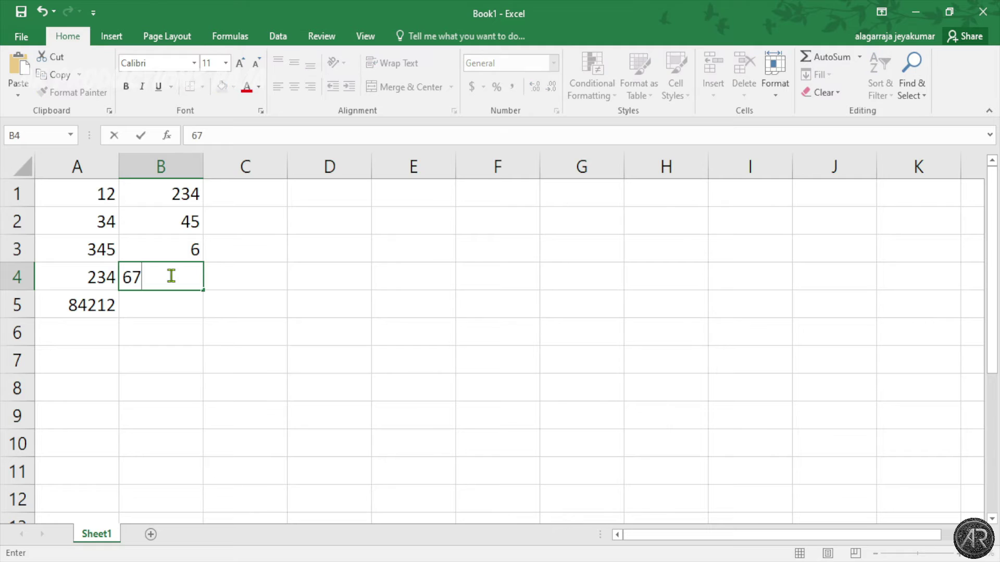
left_click(167, 300)
type("567")
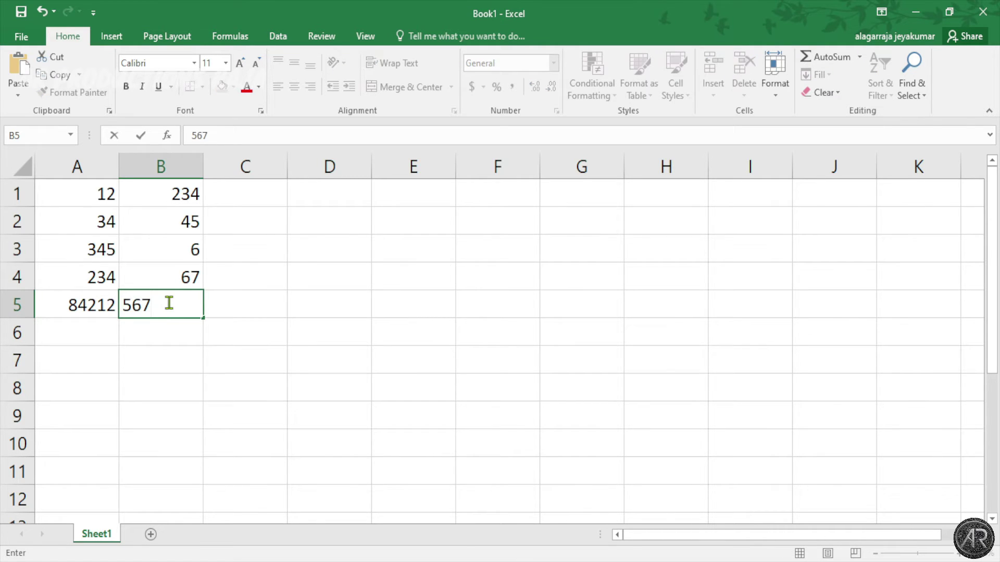
- Replace the value in cell A1 with 658 and the value in cell A2 with 4567
left_click(99, 194)
type("6")
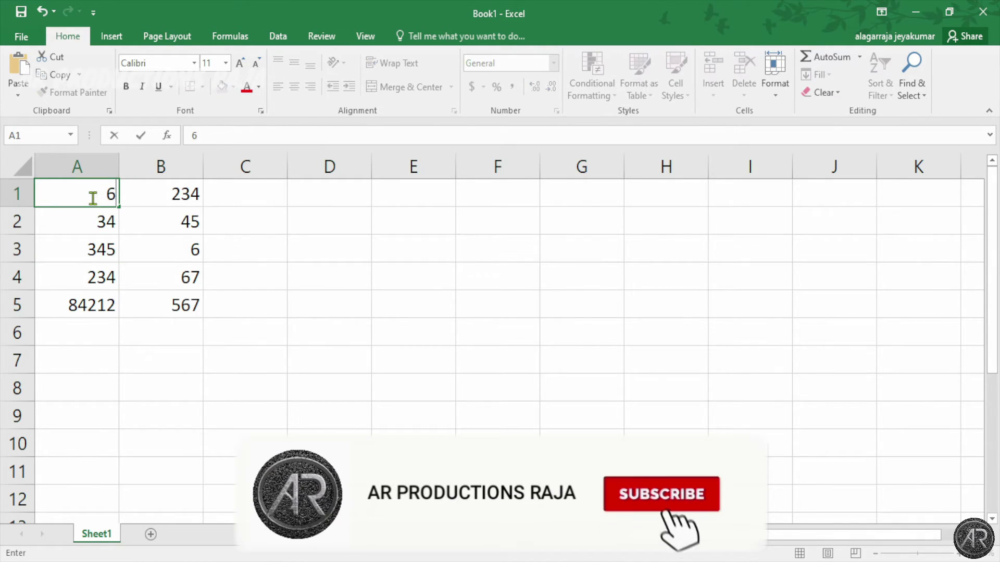
type("5")
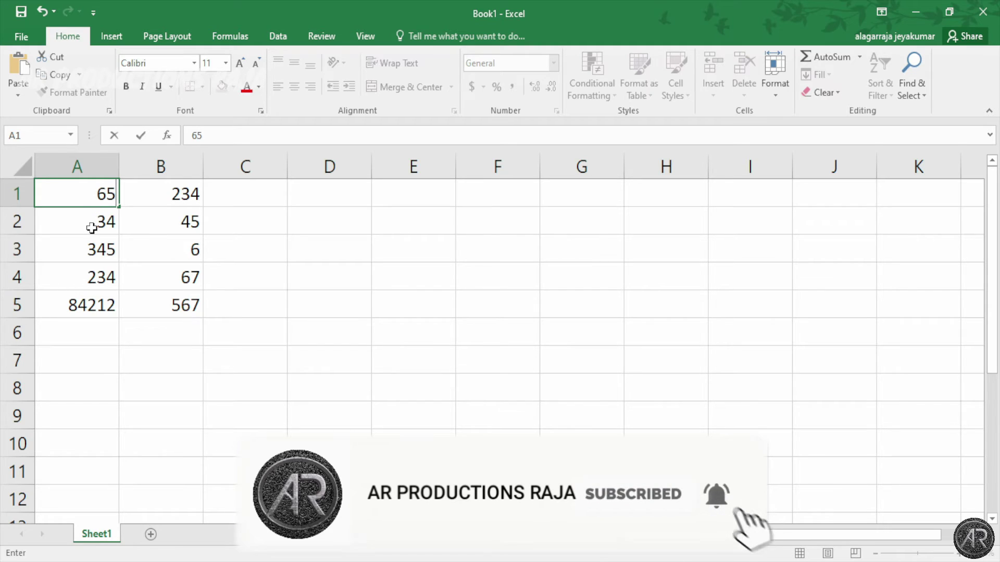
type("8")
left_click(92, 227)
type("45")
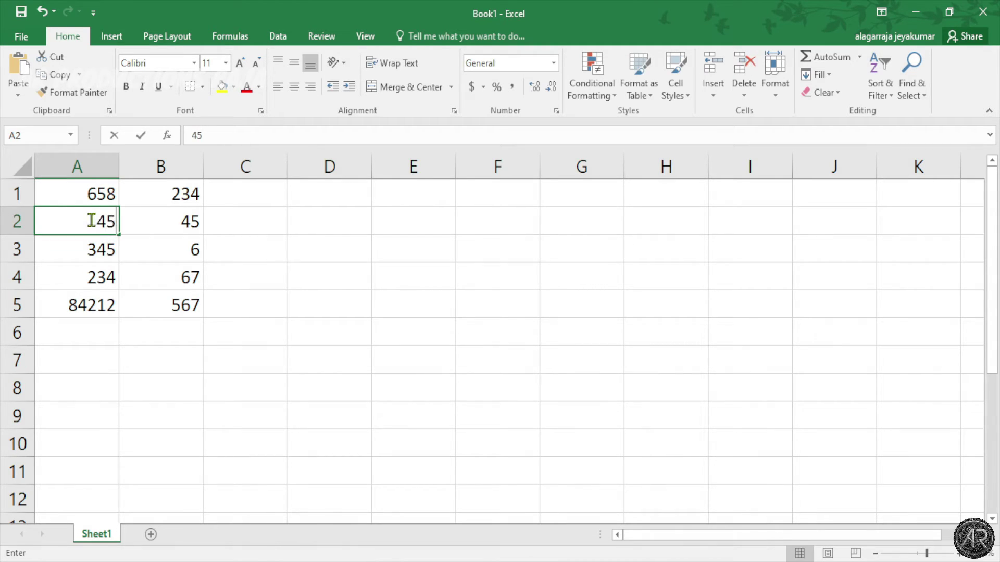
type("67")
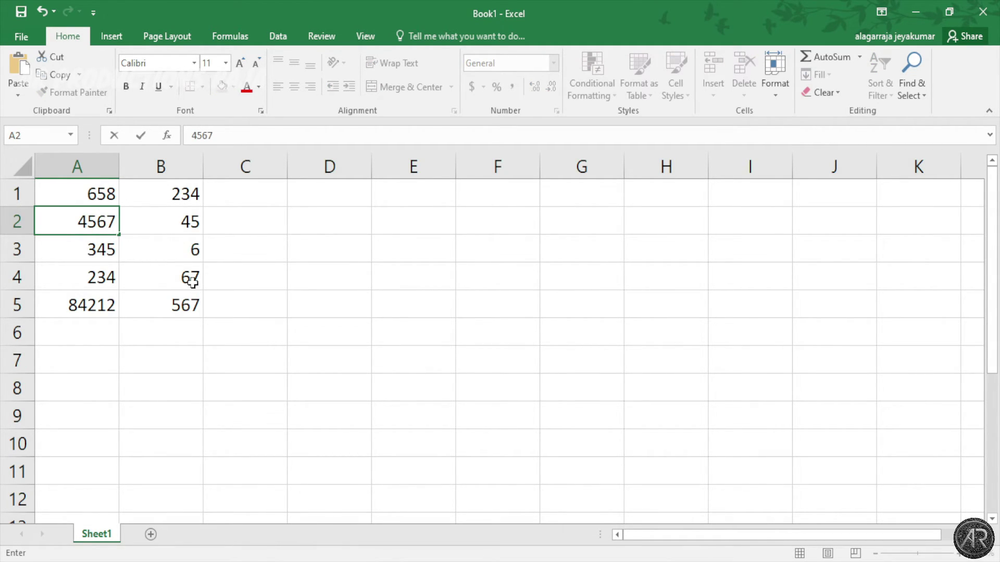
- Enter the formula =A1-B1 in cell C1 and fill it down through C5
left_click(245, 192)
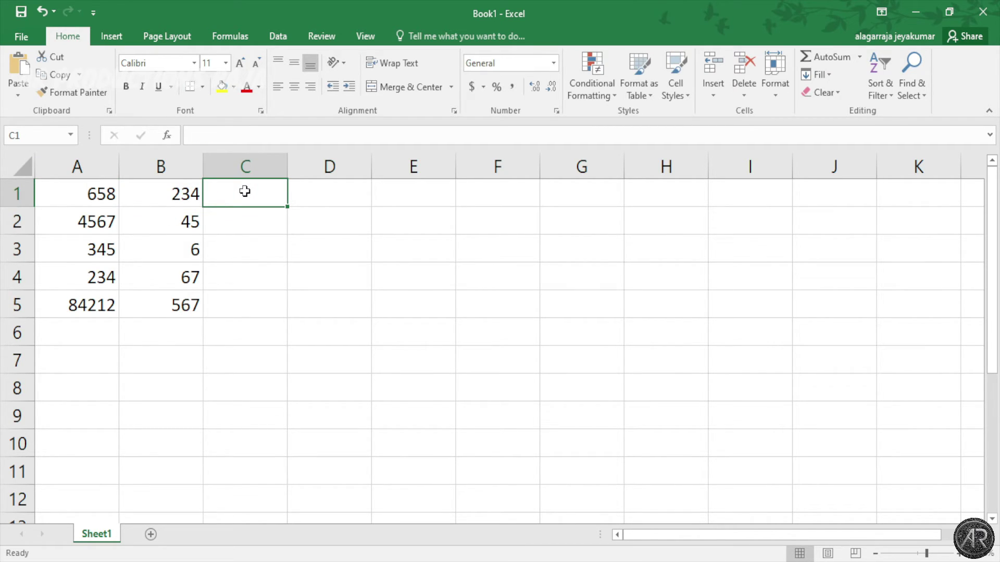
left_click(240, 138)
type("=")
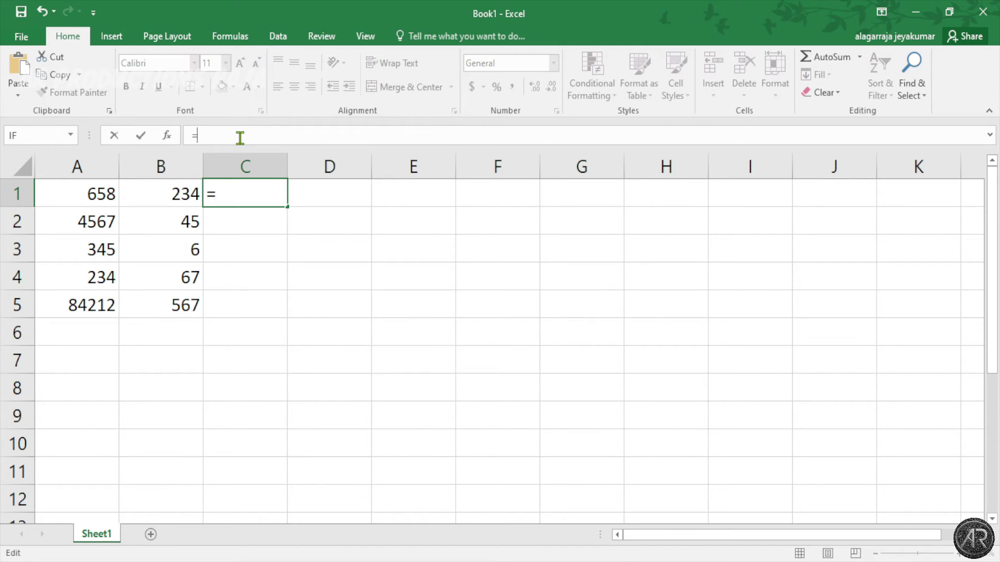
left_click(99, 195)
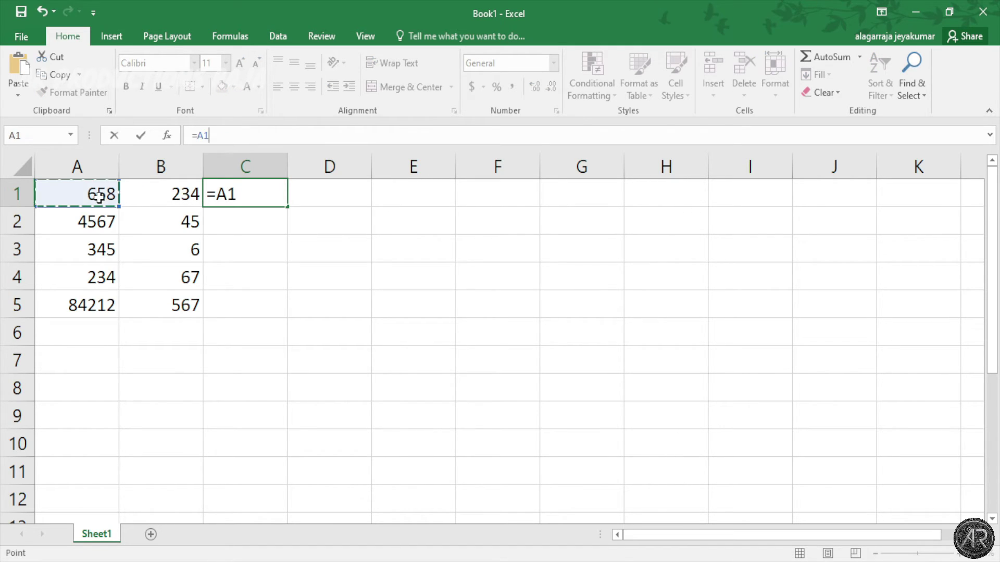
type("-")
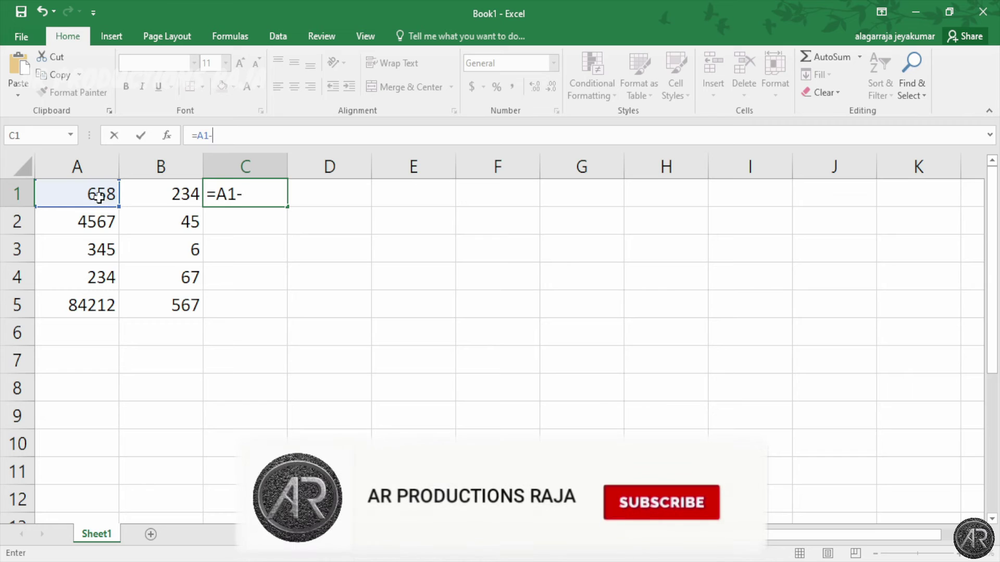
left_click(180, 197)
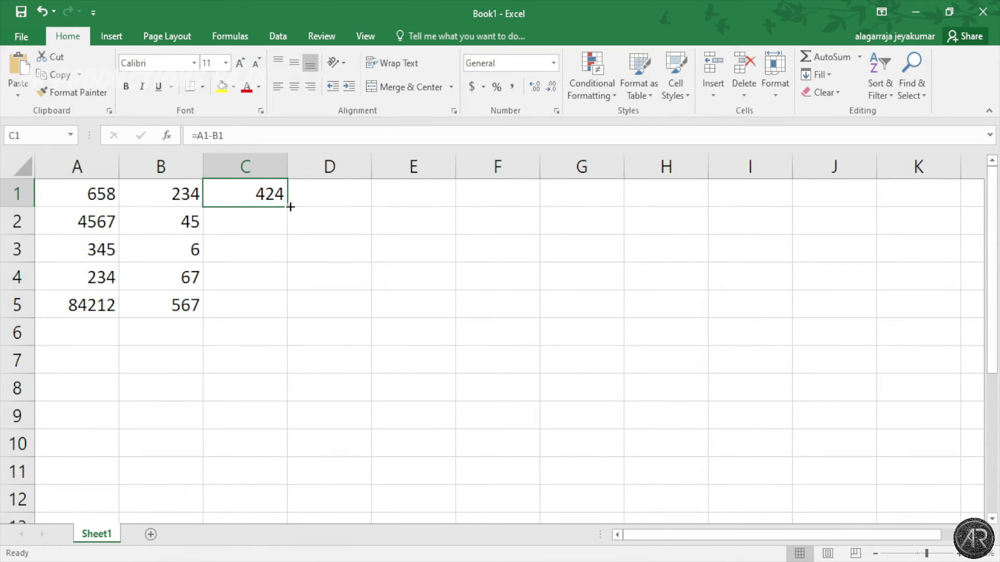
left_click_drag(286, 315, 285, 317)
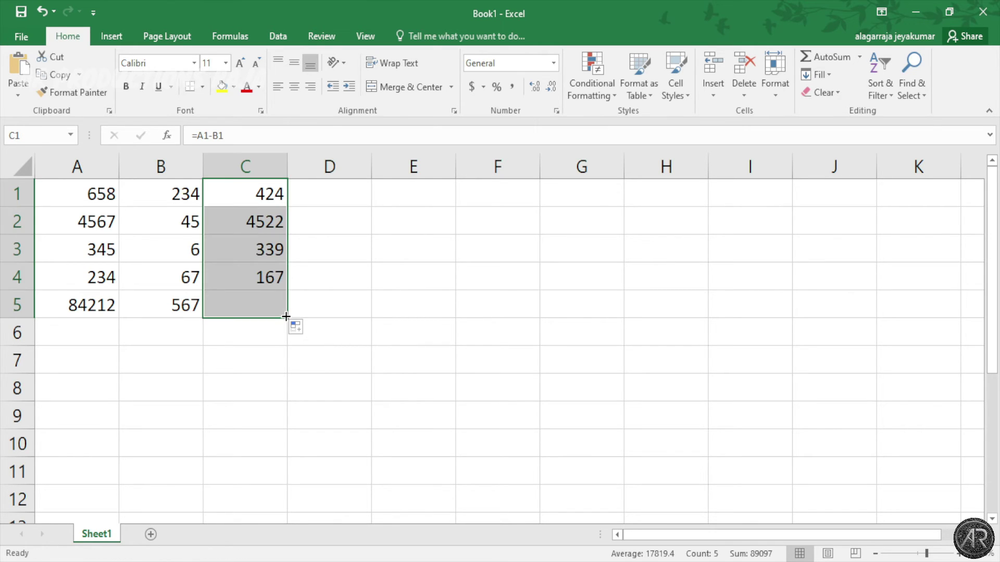